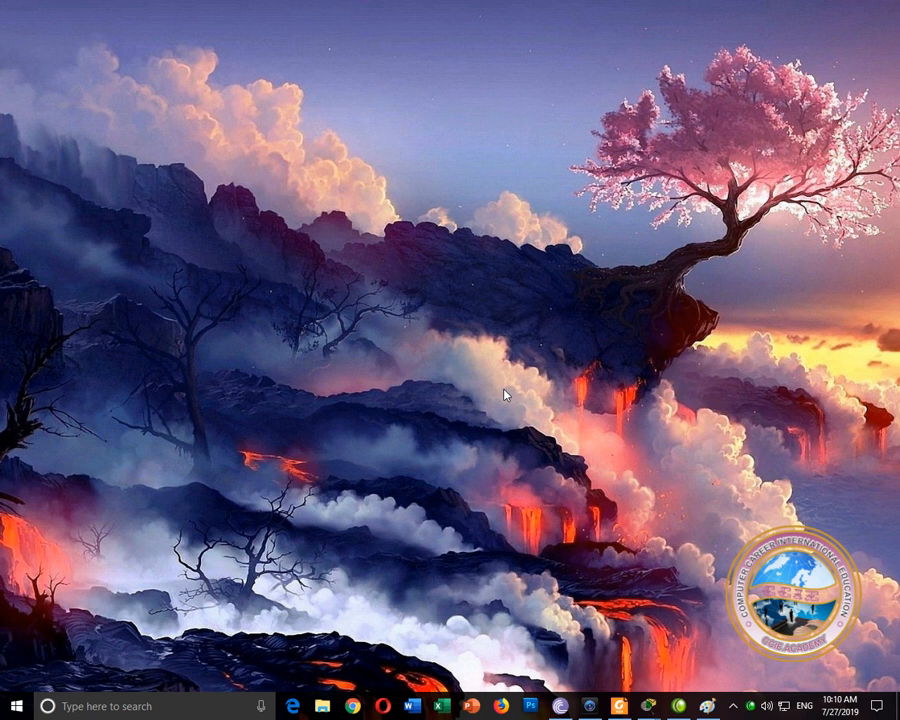
Switch to Paint and sketch two freehand circles joined by a line, with the smaller circle on the right.
left_click(707, 708)
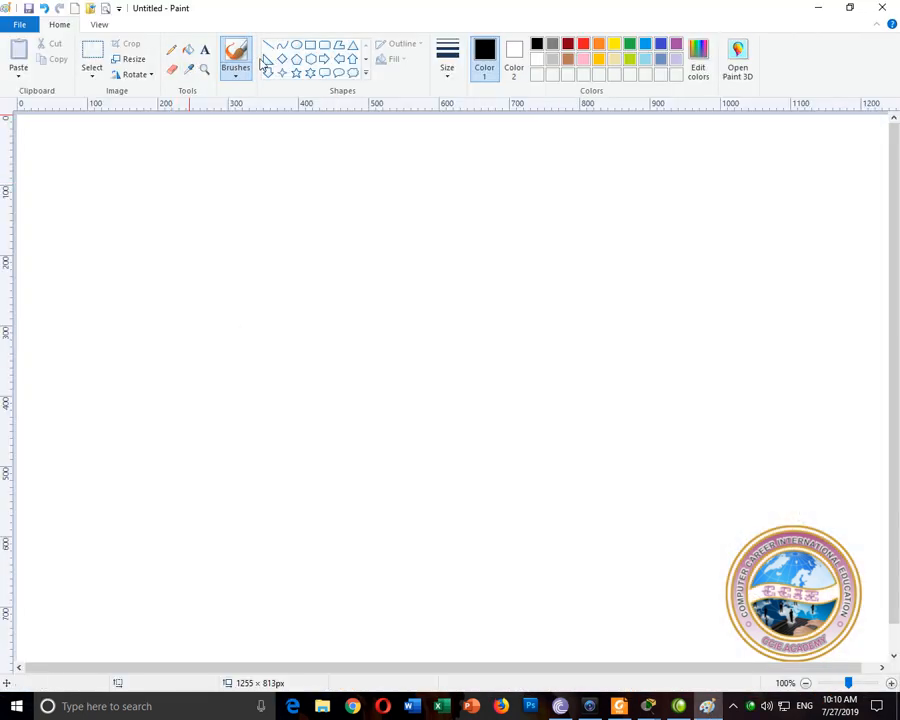
mouse_move(270, 266)
left_mouse_down()
mouse_move(276, 256)
mouse_move(334, 287)
mouse_move(256, 270)
mouse_move(271, 262)
left_mouse_up()
left_click_drag(347, 319, 575, 323)
mouse_move(568, 320)
left_mouse_down()
mouse_move(609, 278)
mouse_move(566, 316)
left_mouse_up()
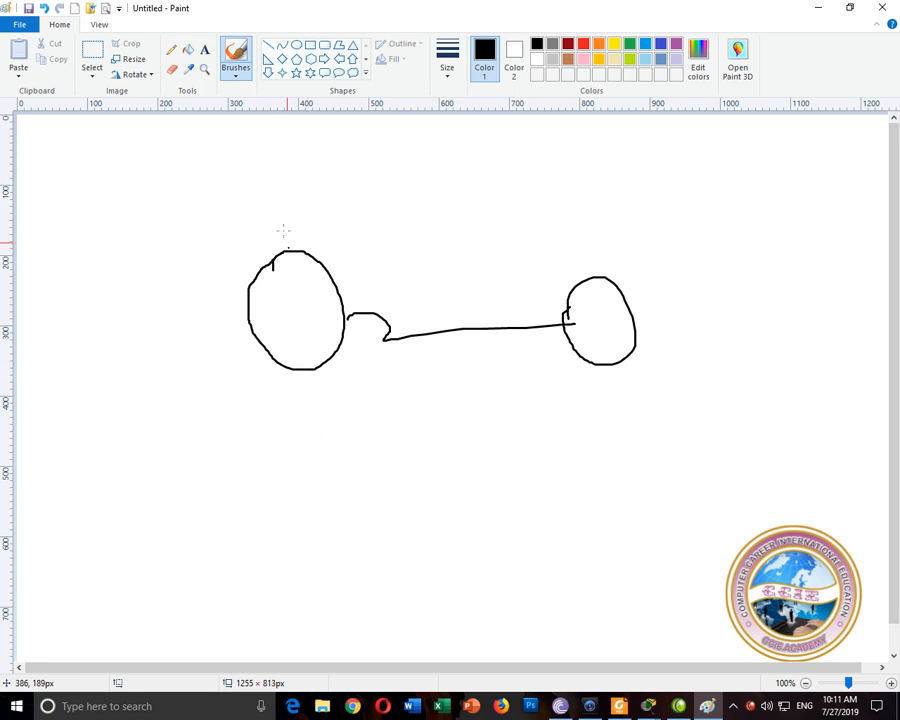
Label the larger circle ISP and the smaller one CCIE A by hand, underlining both labels.
mouse_move(277, 193)
left_mouse_down()
mouse_move(281, 222)
mouse_move(320, 212)
mouse_move(330, 187)
mouse_move(320, 201)
left_mouse_up()
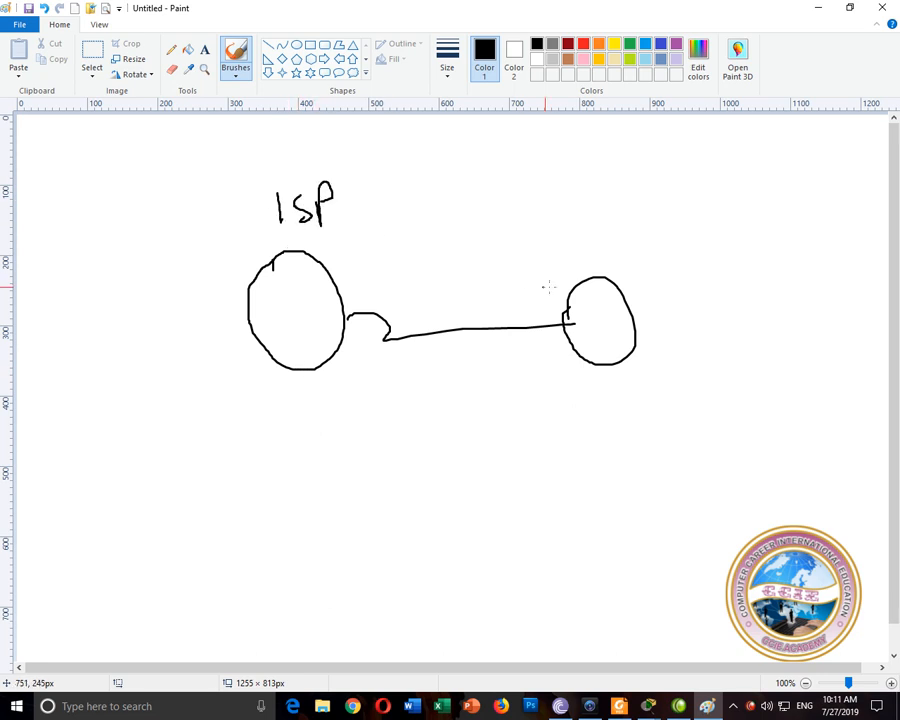
mouse_move(587, 281)
left_mouse_down()
mouse_move(621, 231)
mouse_move(654, 222)
left_mouse_up()
mouse_move(666, 207)
left_mouse_down()
mouse_move(665, 217)
mouse_move(698, 210)
left_mouse_up()
mouse_move(685, 198)
left_mouse_down()
mouse_move(737, 212)
mouse_move(751, 203)
left_mouse_up()
left_click_drag(698, 231, 625, 245)
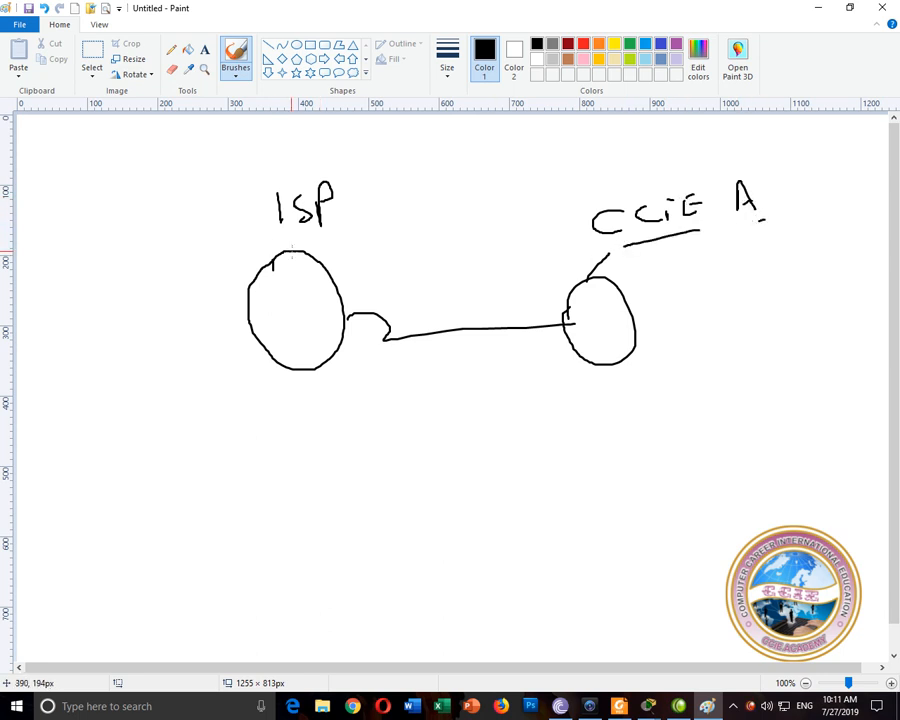
left_click_drag(270, 240, 322, 236)
Handwrite Router below the ISP circle and R below the CCIE circle, and label the connecting line Serial.
mouse_move(273, 427)
left_mouse_down()
mouse_move(273, 460)
mouse_move(295, 460)
mouse_move(306, 446)
mouse_move(344, 447)
mouse_move(351, 465)
left_mouse_up()
left_click_drag(340, 442, 422, 433)
mouse_move(587, 397)
left_mouse_down()
mouse_move(591, 432)
mouse_move(617, 433)
left_mouse_up()
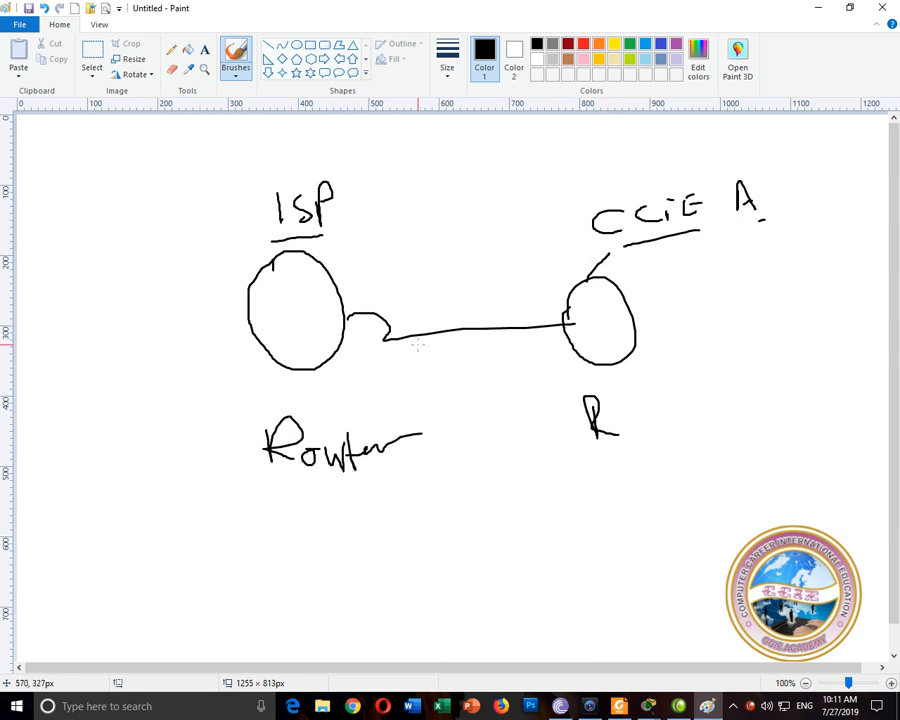
mouse_move(443, 341)
left_mouse_down()
mouse_move(482, 541)
mouse_move(476, 527)
mouse_move(495, 524)
mouse_move(505, 534)
mouse_move(625, 521)
left_mouse_up()
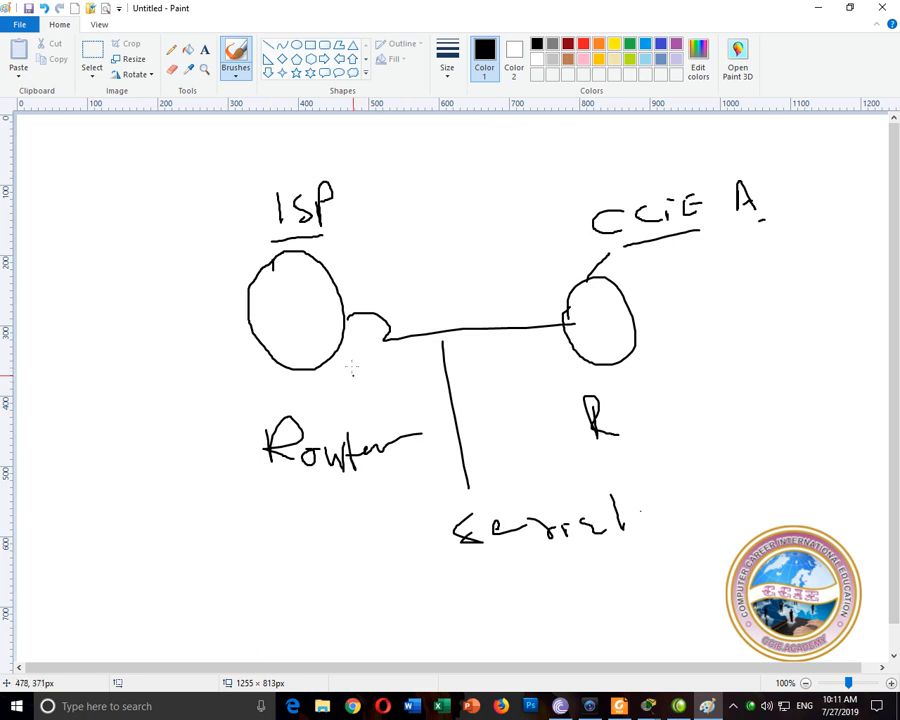
Circle the ports at both ends of the serial line and label the ISP end DCE and Female.
left_click_drag(348, 336, 343, 327)
mouse_move(555, 335)
left_mouse_down()
mouse_move(563, 317)
mouse_move(555, 333)
left_mouse_up()
left_click_drag(359, 320, 393, 259)
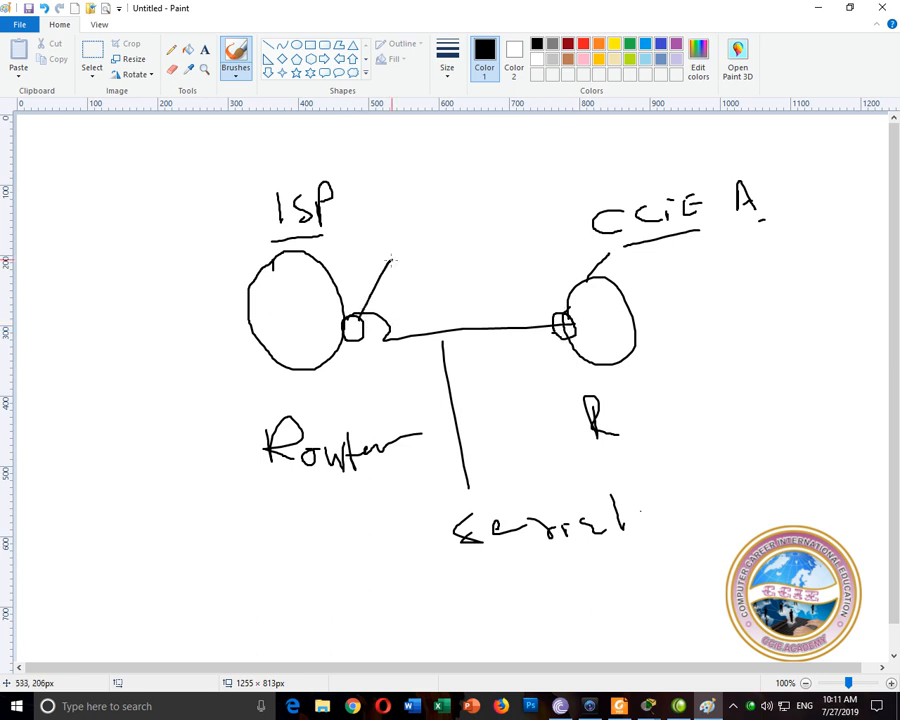
mouse_move(384, 196)
left_mouse_down()
mouse_move(385, 219)
mouse_move(411, 212)
mouse_move(392, 221)
left_mouse_up()
mouse_move(437, 194)
left_mouse_down()
mouse_move(418, 209)
mouse_move(462, 202)
mouse_move(460, 195)
left_mouse_up()
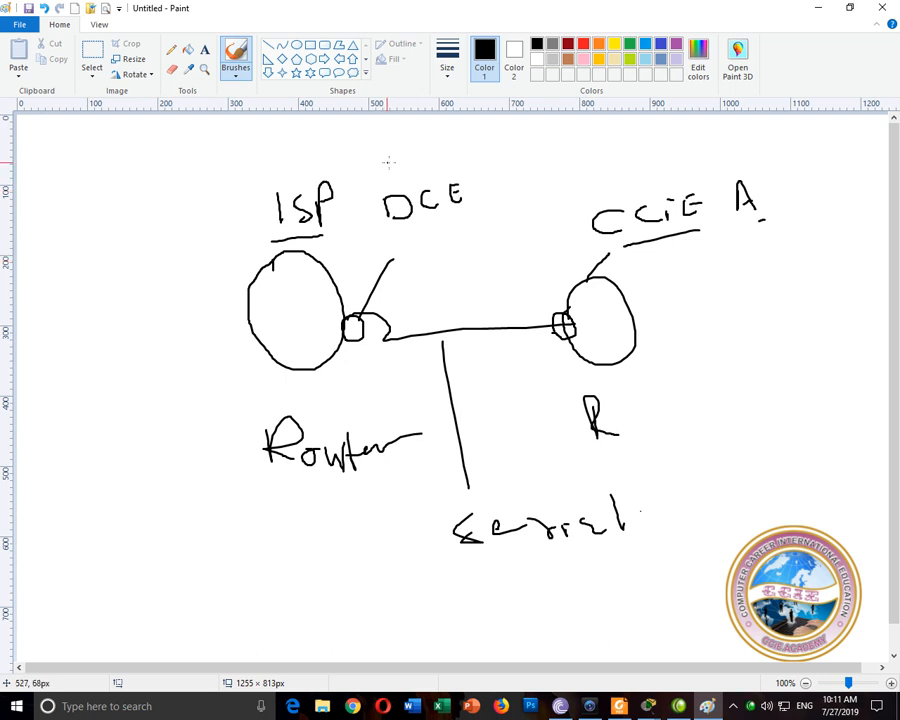
mouse_move(388, 151)
left_mouse_down()
mouse_move(389, 165)
mouse_move(400, 151)
mouse_move(410, 158)
mouse_move(488, 139)
left_mouse_up()
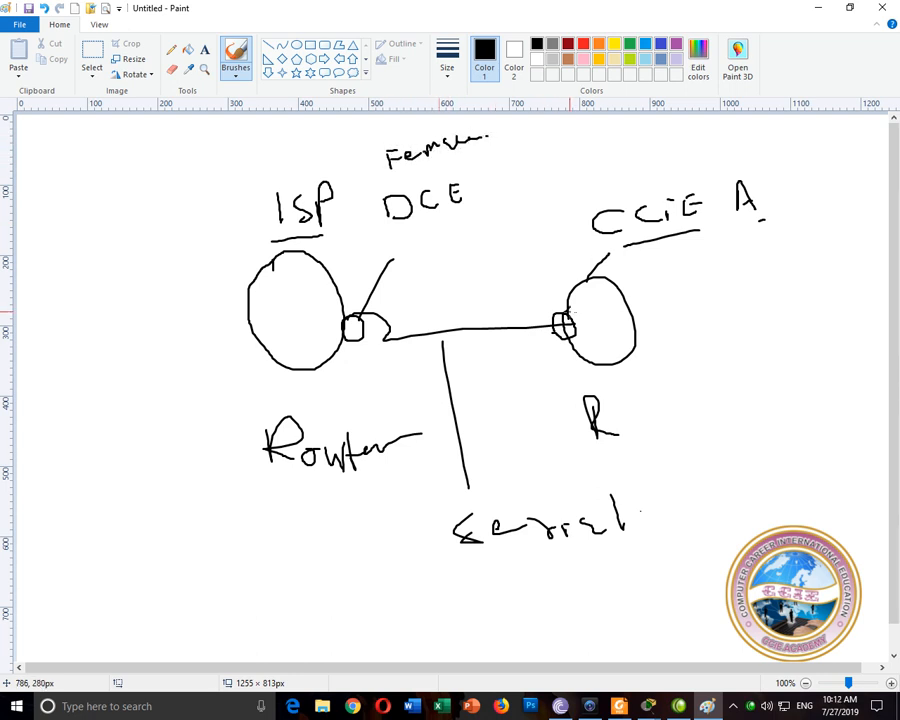
Draw a callout line from the CCIE-side port and label it DTE.
mouse_move(566, 308)
left_mouse_down()
mouse_move(716, 313)
mouse_move(734, 286)
mouse_move(765, 308)
mouse_move(777, 283)
left_mouse_up()
left_click_drag(764, 296, 775, 295)
left_click_drag(765, 308, 778, 306)
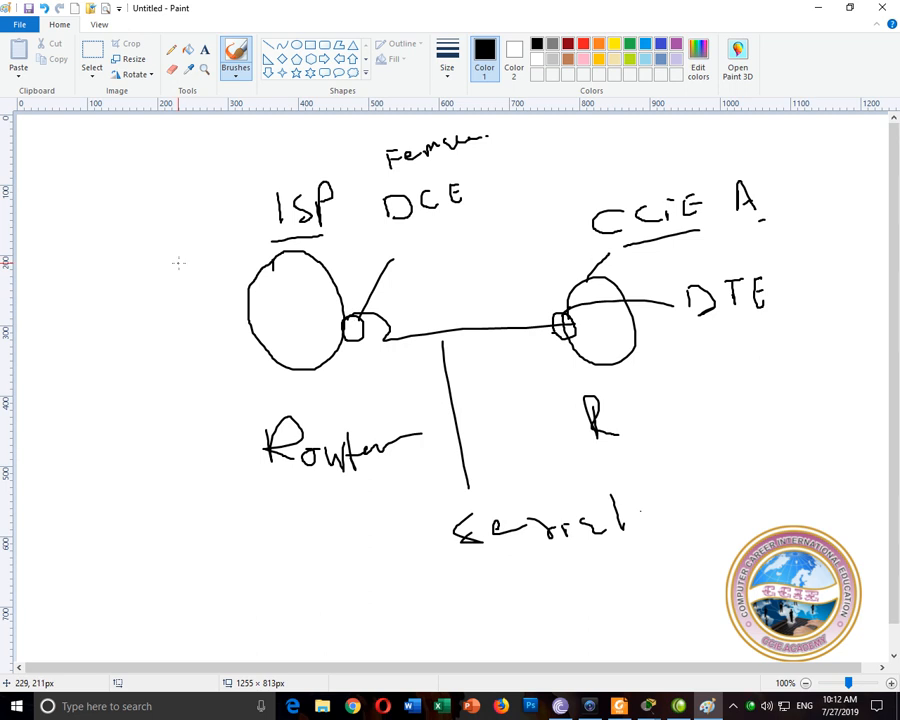
Handwrite an underlined 2MB beside the ISP label and frame the ISP label with four strokes.
mouse_move(58, 214)
left_mouse_down()
mouse_move(68, 232)
mouse_move(152, 230)
mouse_move(98, 237)
left_mouse_up()
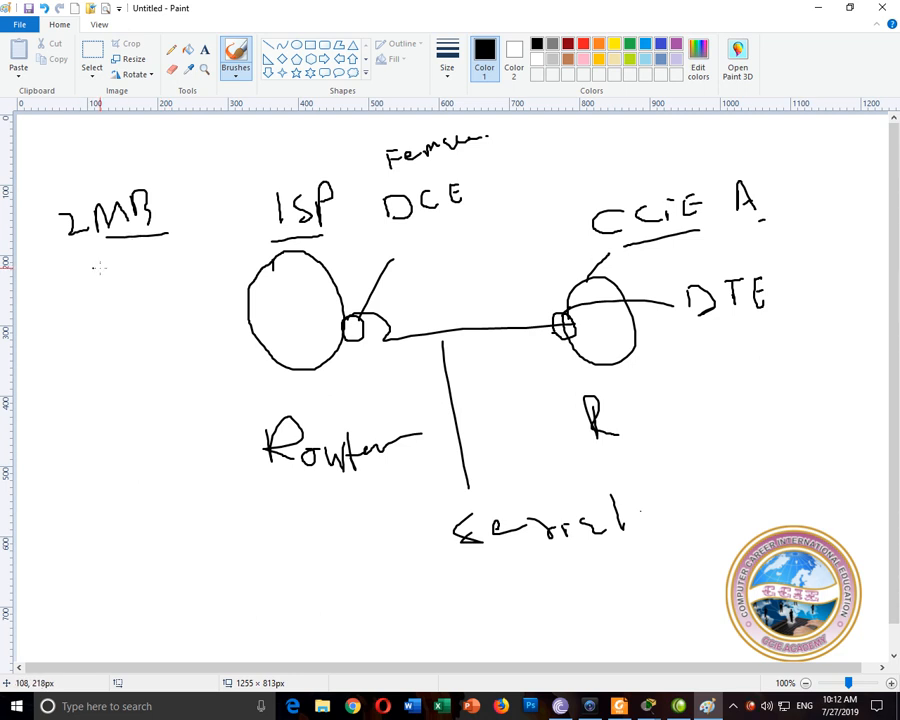
left_click_drag(259, 180, 320, 167)
left_click_drag(260, 243, 318, 231)
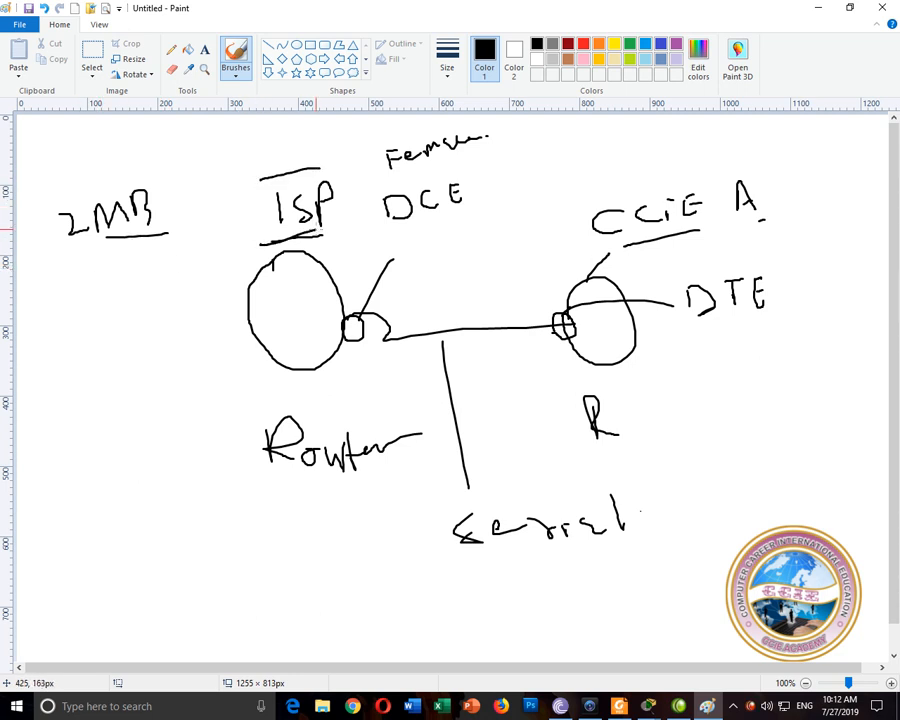
left_click_drag(343, 173, 344, 219)
left_click_drag(243, 197, 245, 238)
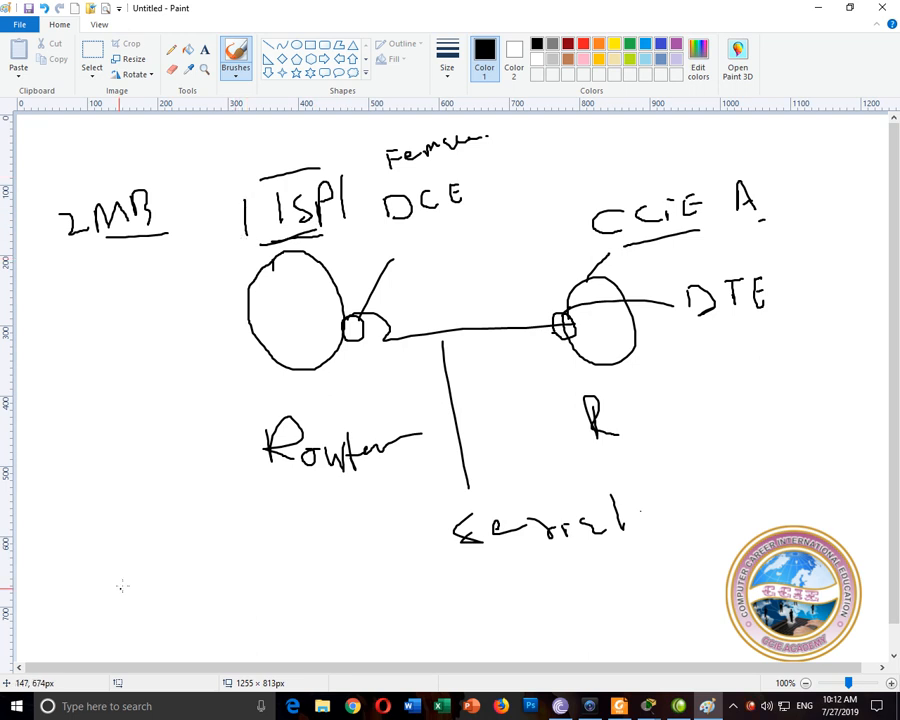
Handwrite the bandwidth notes 64 kb, 64000 and 64K in a row below the diagram, underlining the first.
mouse_move(93, 533)
left_mouse_down()
mouse_move(96, 565)
mouse_move(136, 582)
mouse_move(178, 572)
left_mouse_up()
left_click_drag(182, 555, 186, 574)
left_click_drag(119, 594, 177, 588)
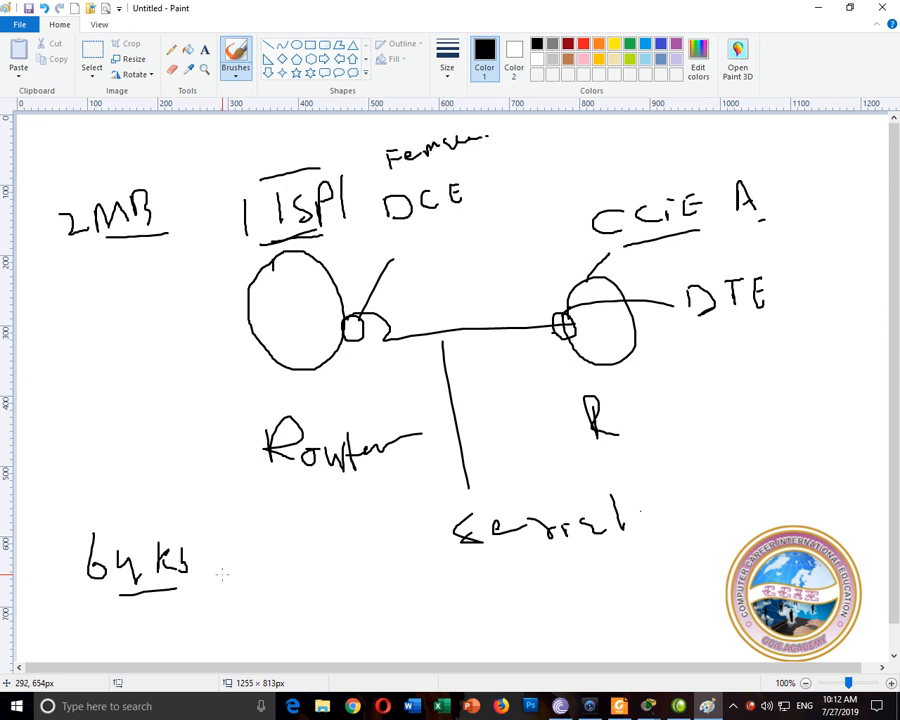
mouse_move(239, 564)
left_mouse_down()
mouse_move(233, 606)
mouse_move(256, 610)
mouse_move(254, 595)
mouse_move(284, 624)
mouse_move(314, 614)
mouse_move(308, 605)
left_mouse_up()
mouse_move(327, 602)
left_mouse_down()
mouse_move(332, 611)
mouse_move(332, 601)
mouse_move(362, 591)
left_mouse_up()
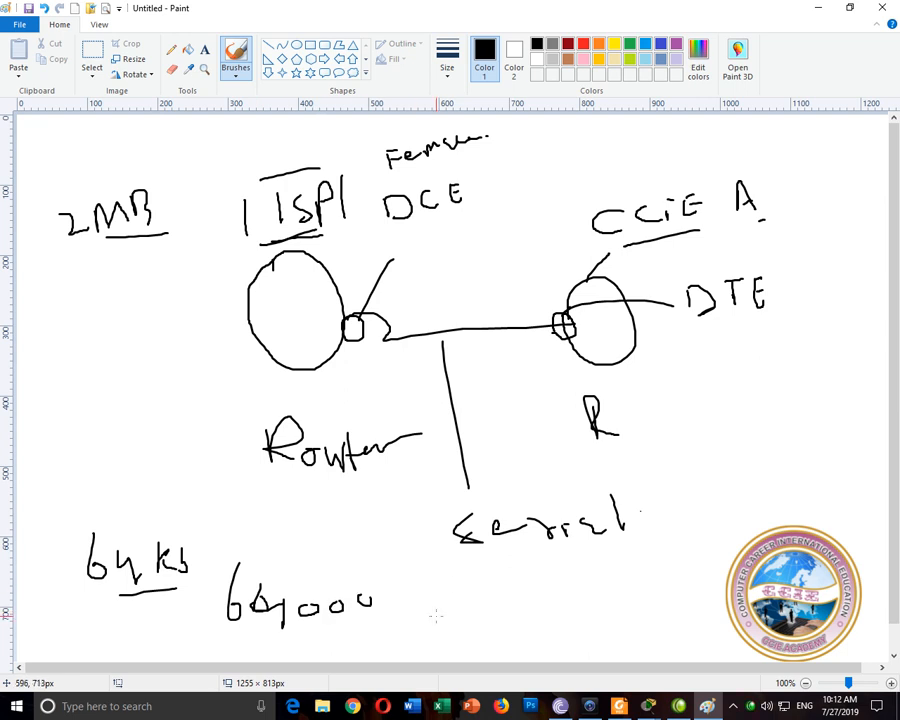
mouse_move(454, 568)
left_mouse_down()
mouse_move(445, 600)
mouse_move(513, 621)
mouse_move(531, 610)
left_mouse_up()
mouse_move(557, 588)
left_mouse_down()
mouse_move(550, 602)
mouse_move(572, 610)
left_mouse_up()
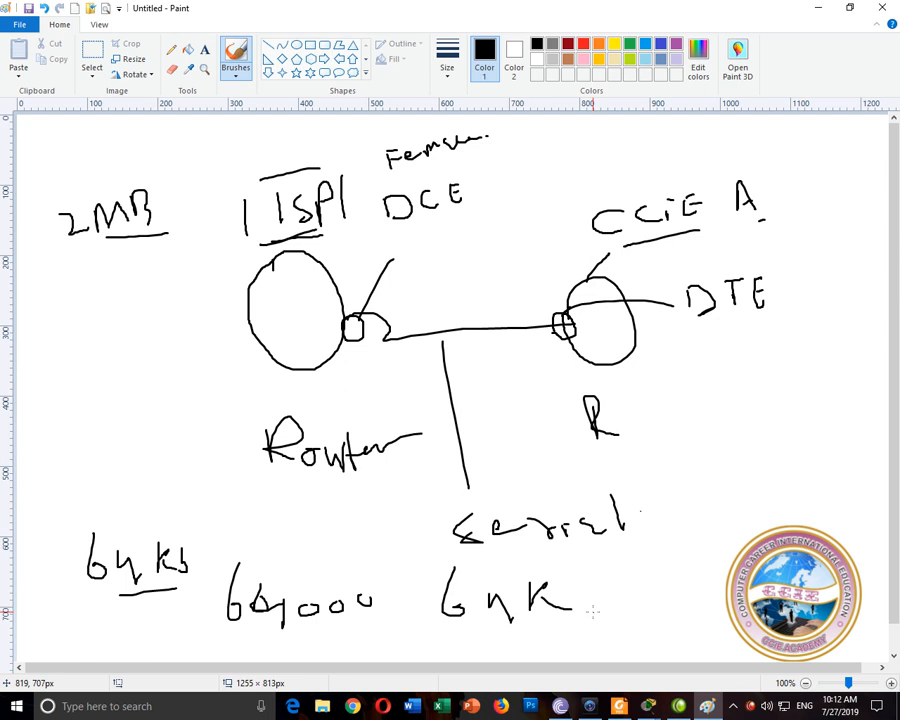
Switch to Cisco Packet Tracer and move Switch0 a little lower beneath Router0.
left_click(648, 706)
left_click(530, 640)
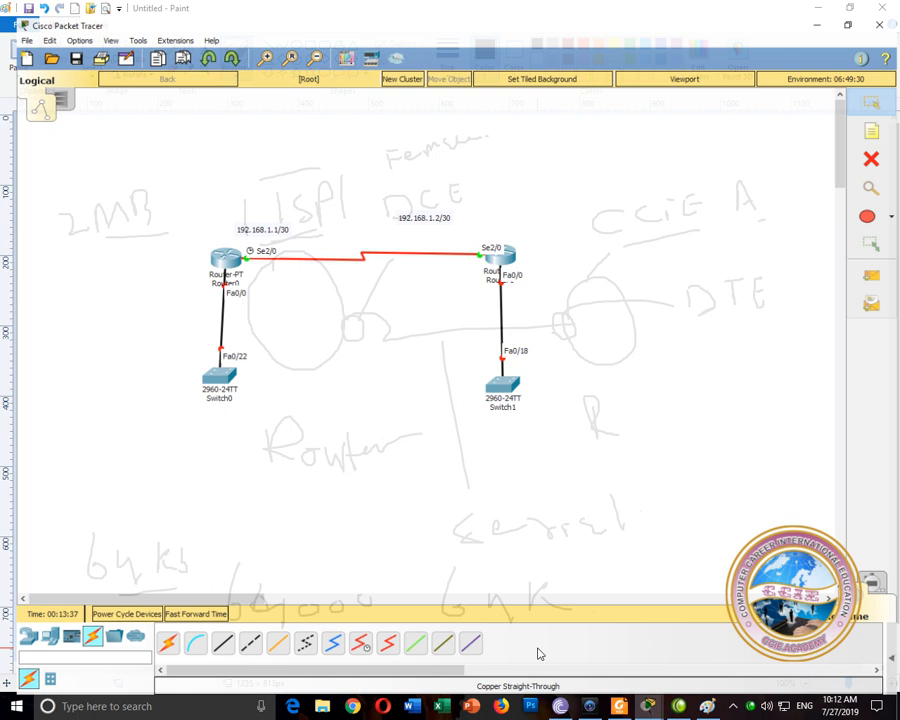
left_click_drag(207, 368, 202, 408)
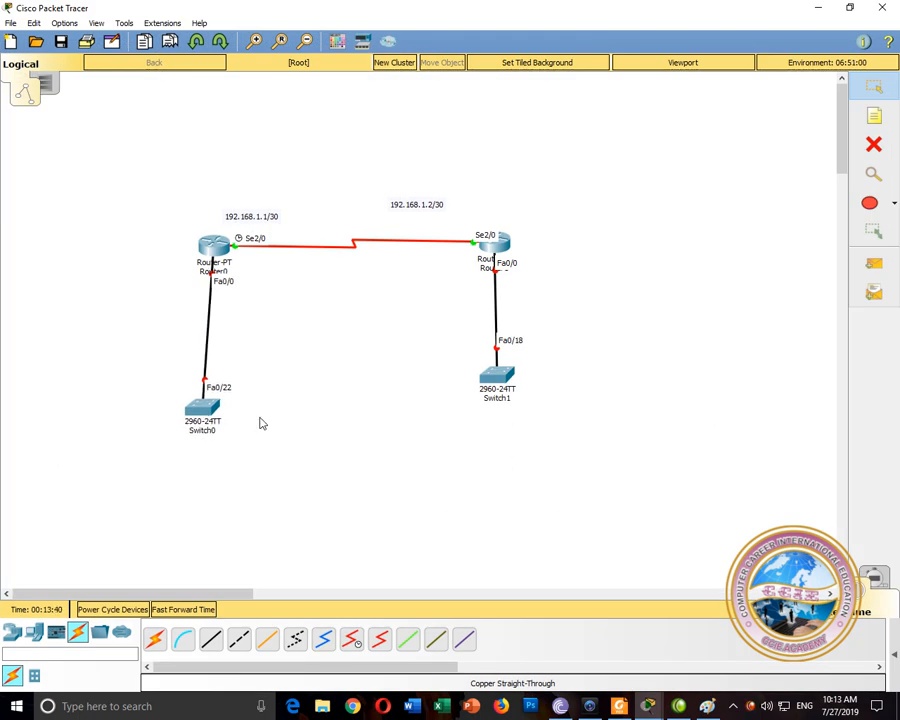
Open Router0's command line and enter privileged EXEC mode.
left_click(213, 244)
key("Return")
key("Return")
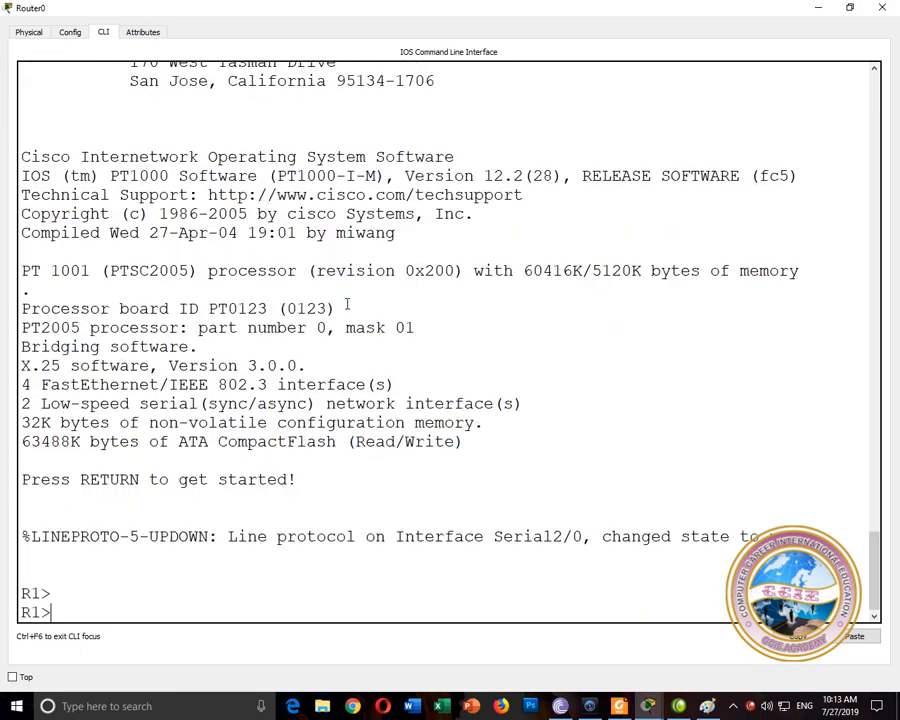
key("Return")
type("en")
key("Return")
key("Return")
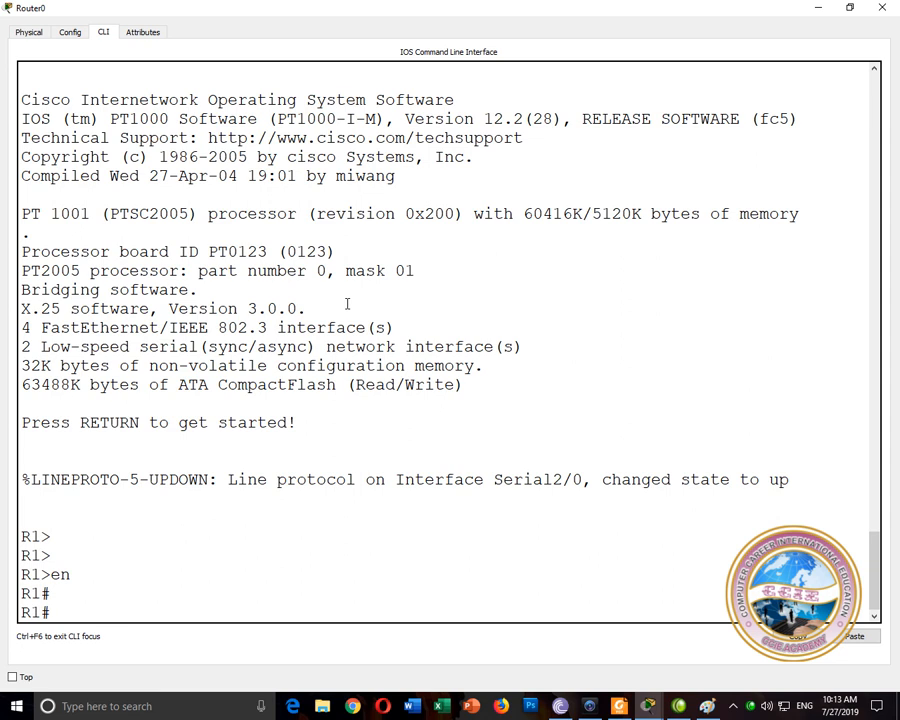
Check the topology for Router0's serial port and run show controllers serial 2/0.
type("sh")
key("Tab")
type("con")
key("Tab")
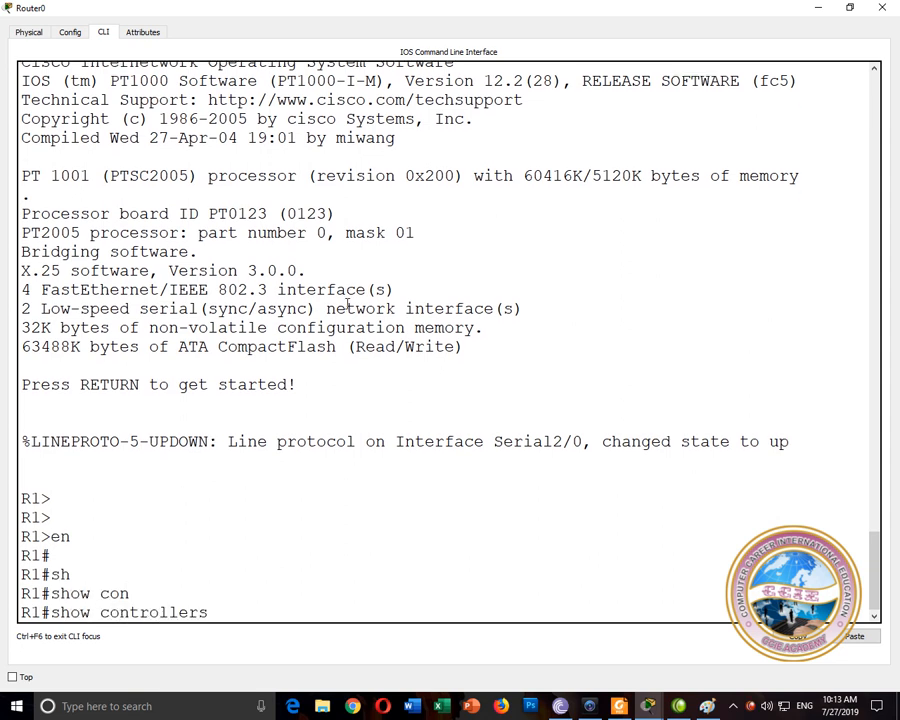
type("se")
key("Tab")
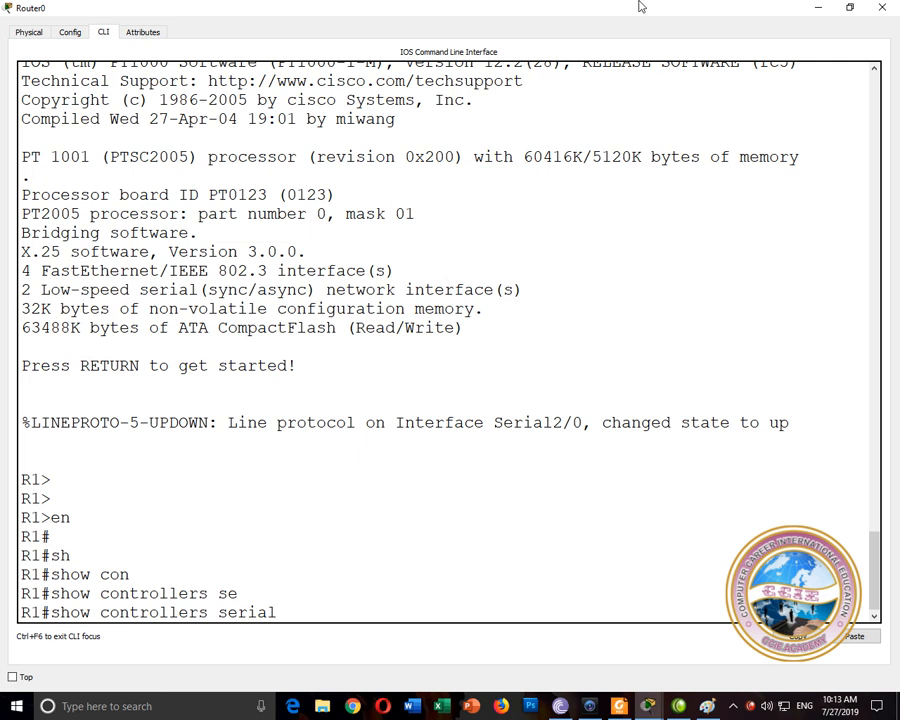
double_click(739, 8)
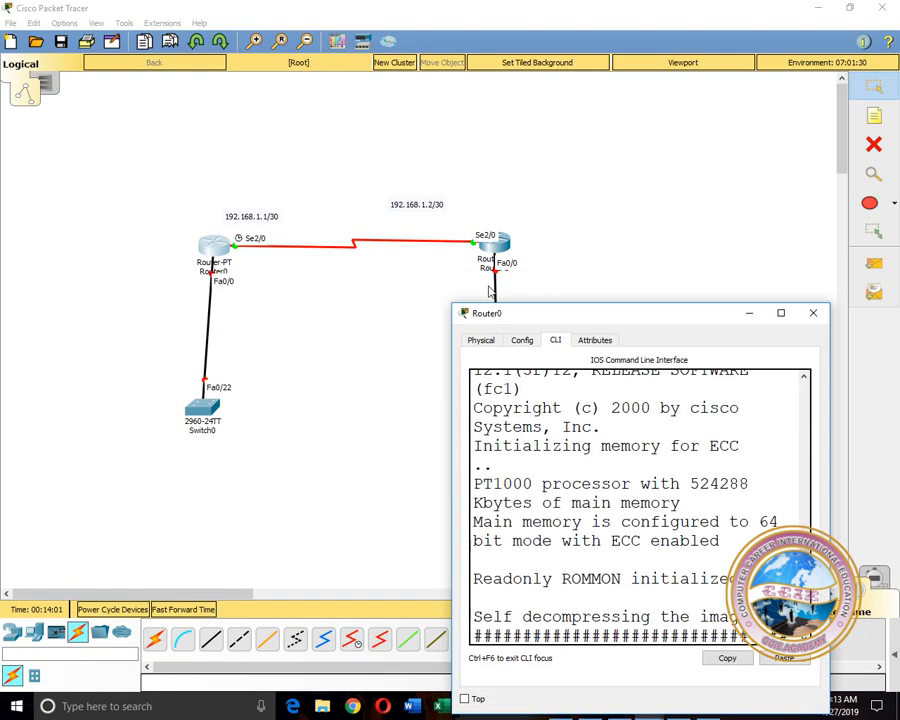
double_click(599, 315)
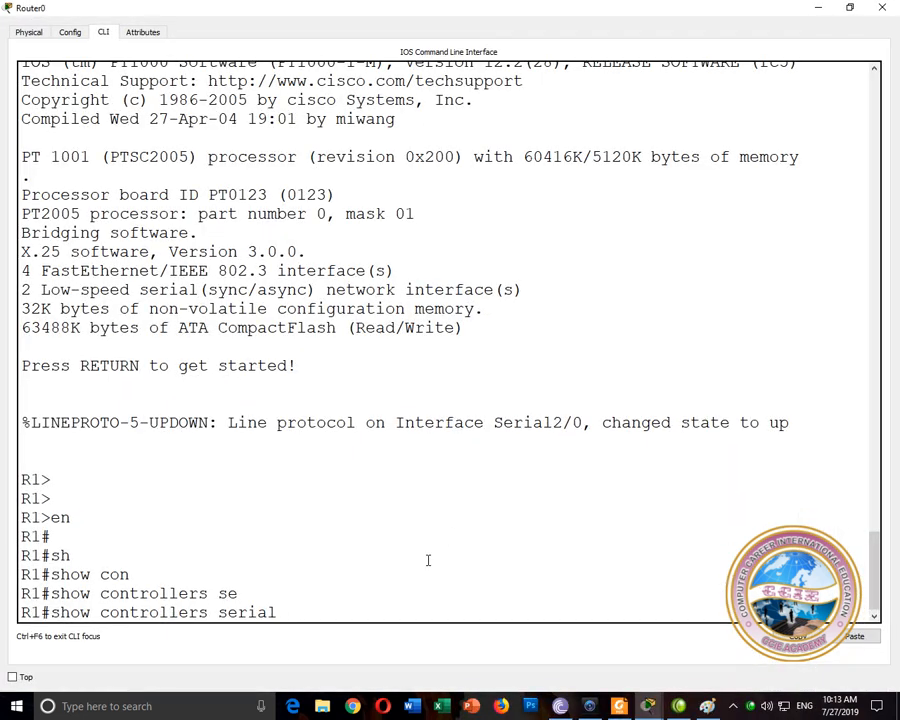
type("/0")
key("Return")
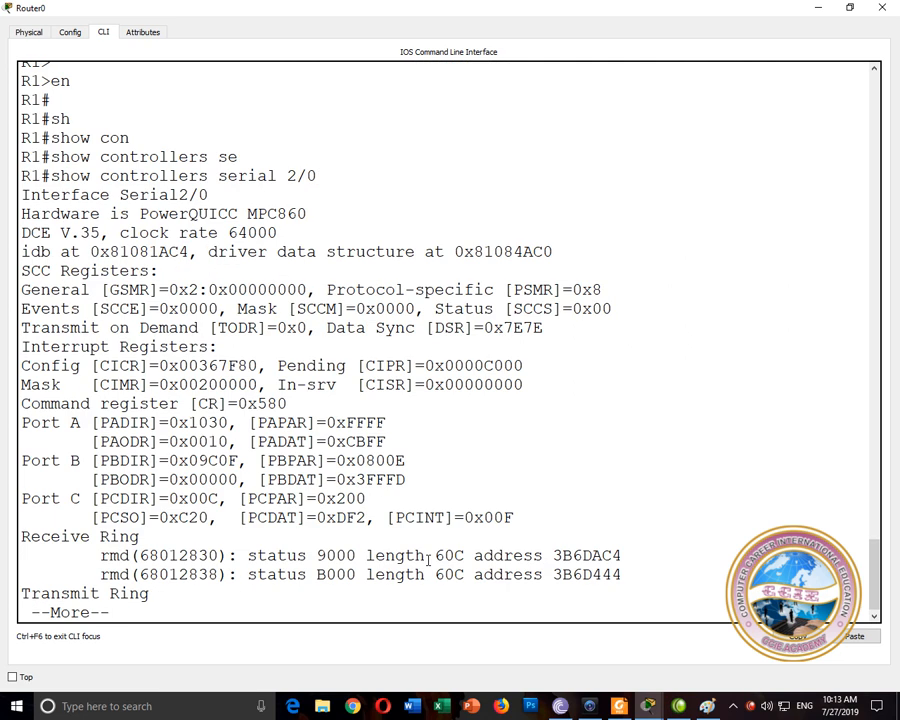
Examine the DCE and clock rate entries of the controller output and page through the rest.
double_click(44, 233)
left_click(77, 237)
left_click_drag(124, 233, 280, 233)
left_click(282, 233)
key("Return")
key("Return")
key("Return")
key("Return")
key("Return")
key("Return")
key("Return")
key("Return")
key("Return")
key("Return")
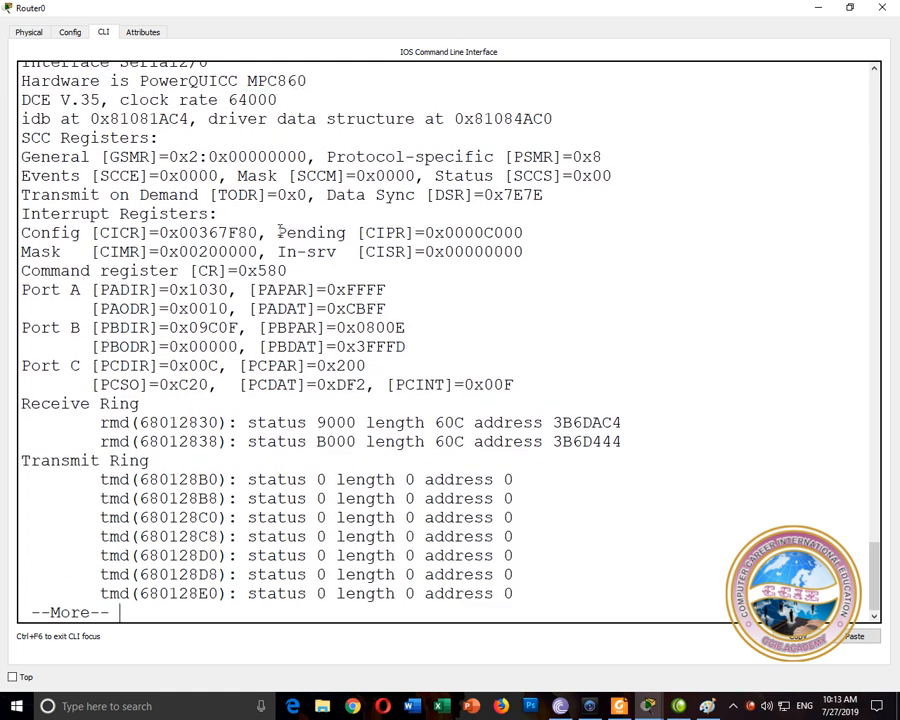
Enter global configuration mode on R1 and open interface serial 2/0 for configuration.
type("conf t")
key("Return")
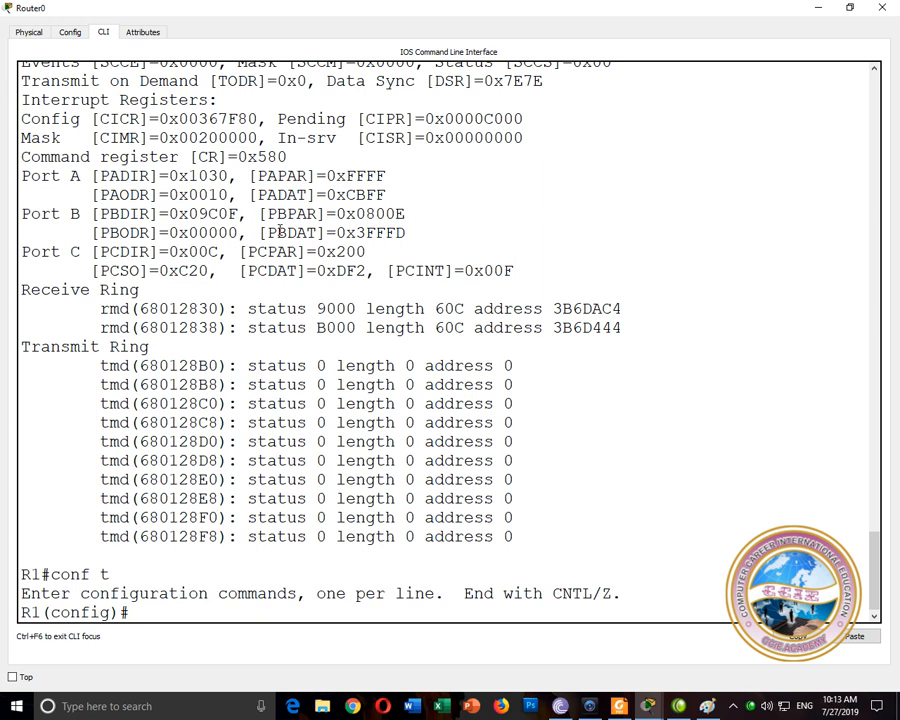
type("int")
key("Tab")
type("se")
key("Tab")
type("2/0")
key("Return")
Assign IP address 192.168.1.1 with mask 255.255.255.252 to serial 2/0 and enable the interface with no sh.
type("ip add")
key("Tab")
type("192.168.1.1 255.255.255.252")
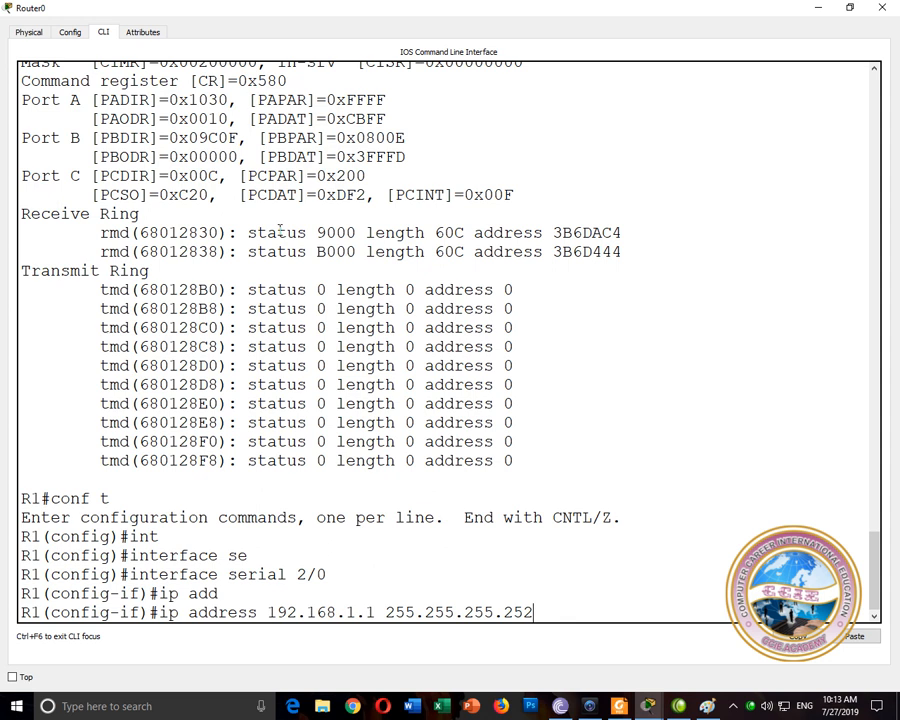
key("Return")
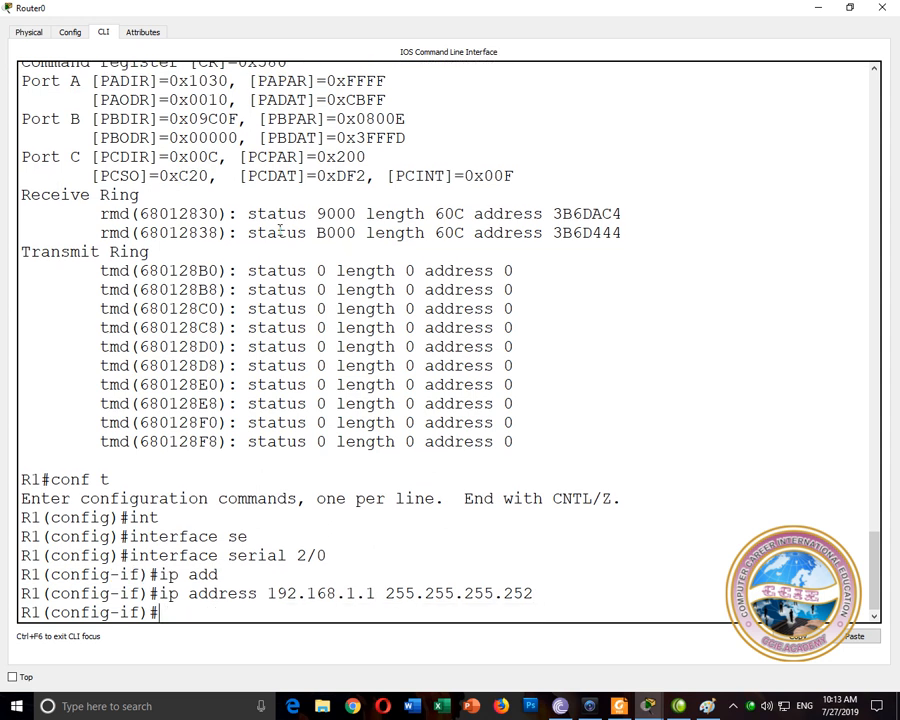
type("no sh")
key("Return")
key("Return")
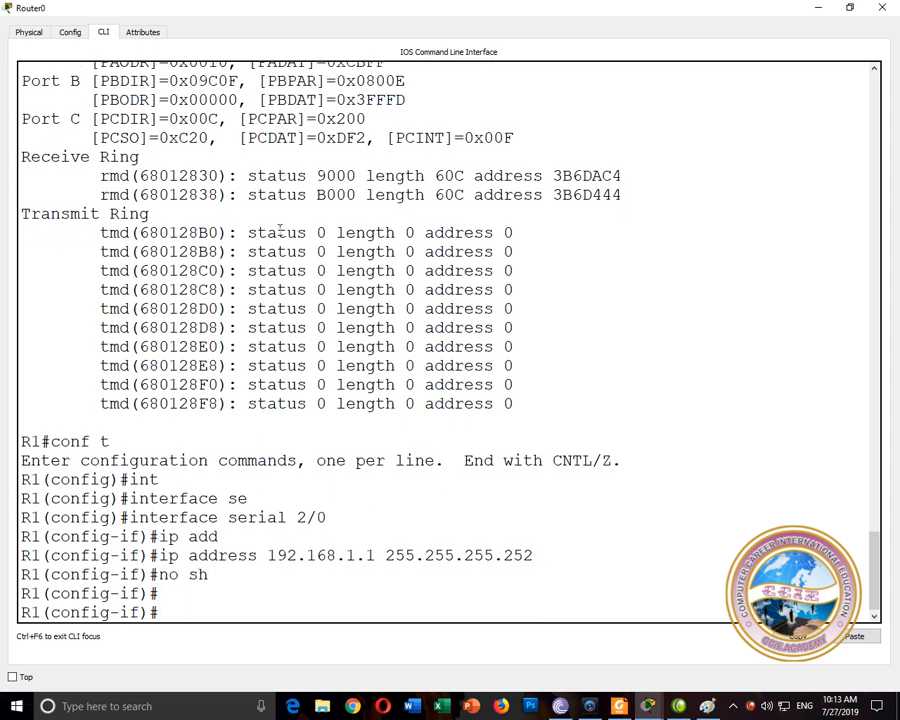
List the available speeds for the clock rate command on serial 2/0.
type("cl")
key("Tab")
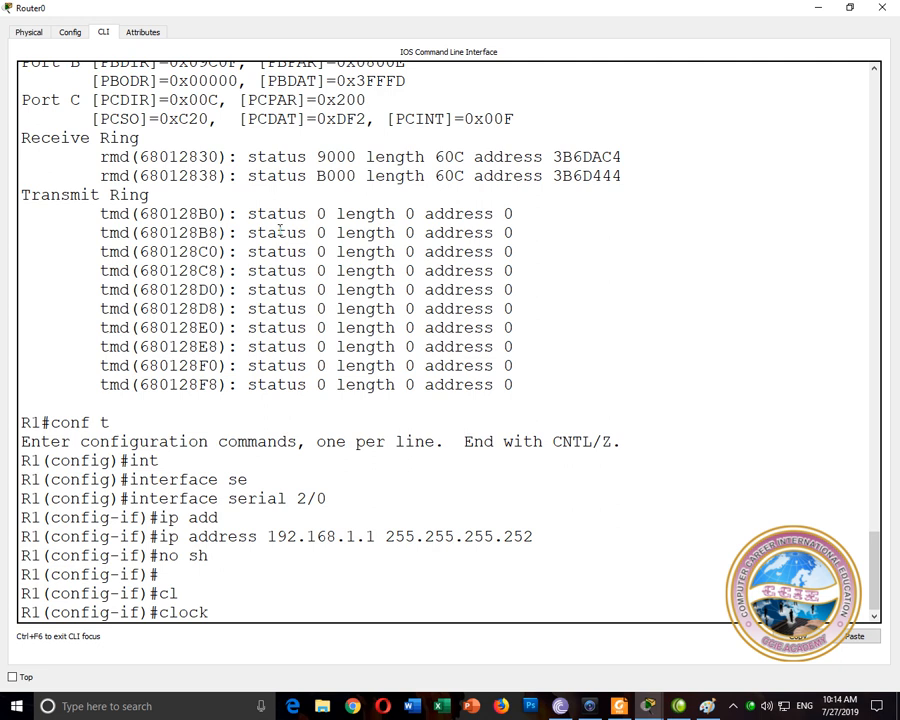
type("r")
key("Tab")
type("?")
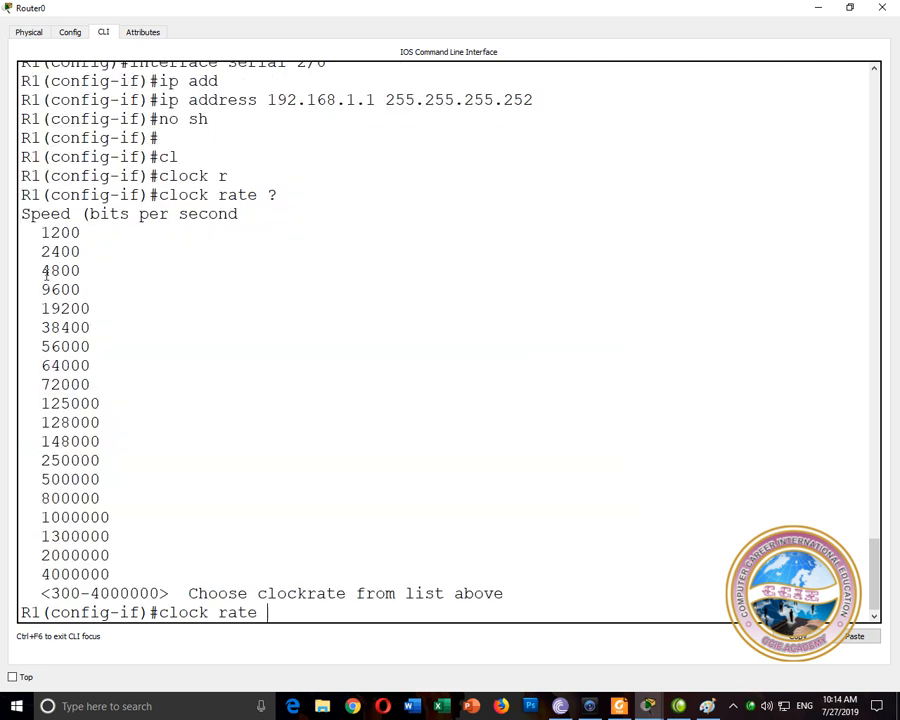
Highlight the 9600, 64000 and 128000 entries one after another in the clock rate list.
left_click_drag(61, 289, 91, 290)
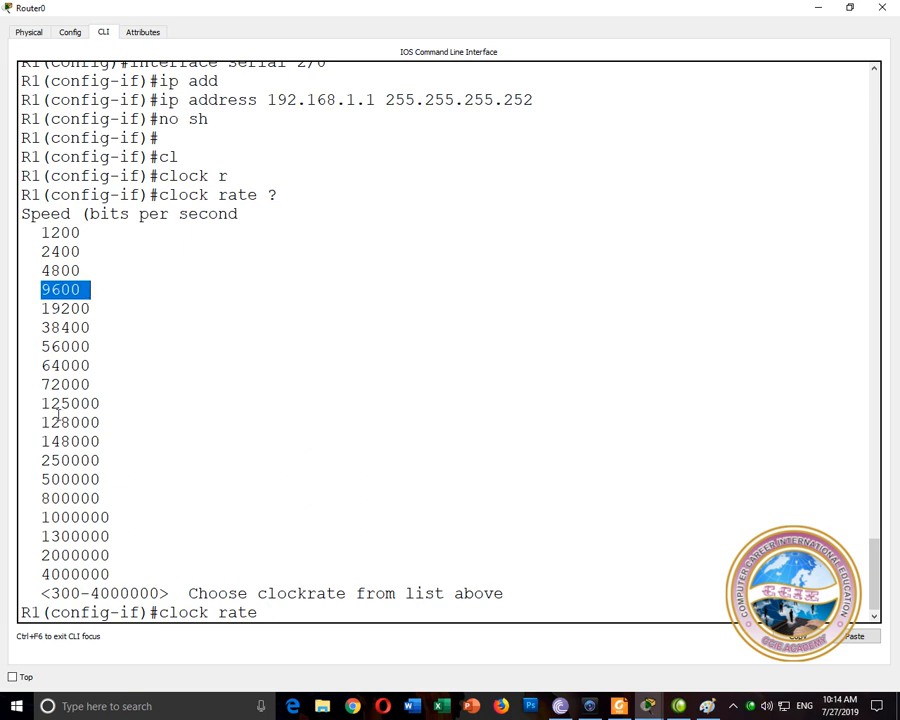
left_click_drag(43, 366, 91, 365)
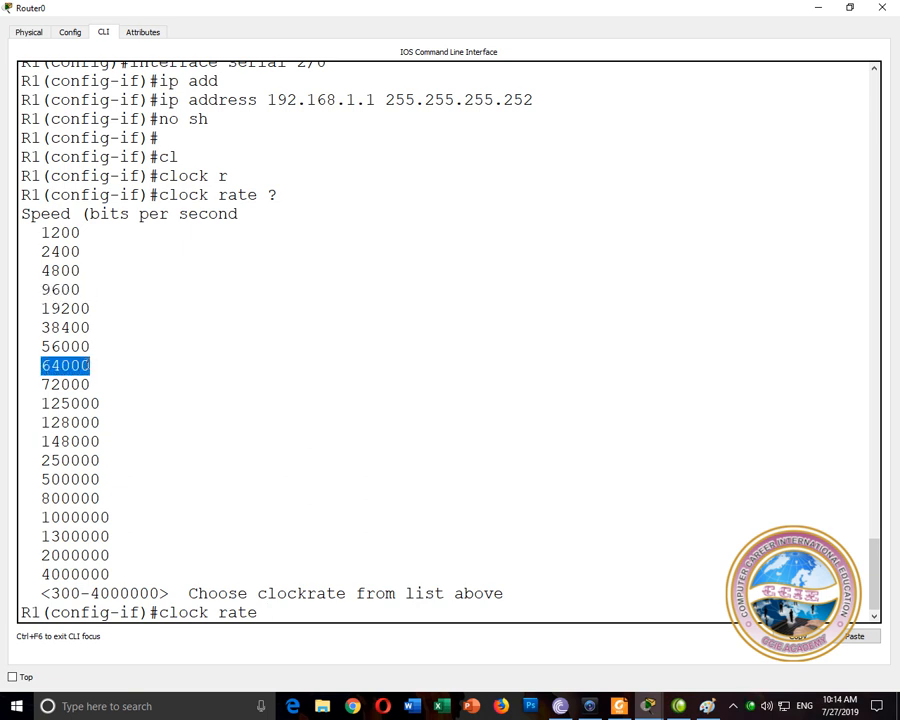
left_click(43, 422)
left_click_drag(43, 422, 101, 423)
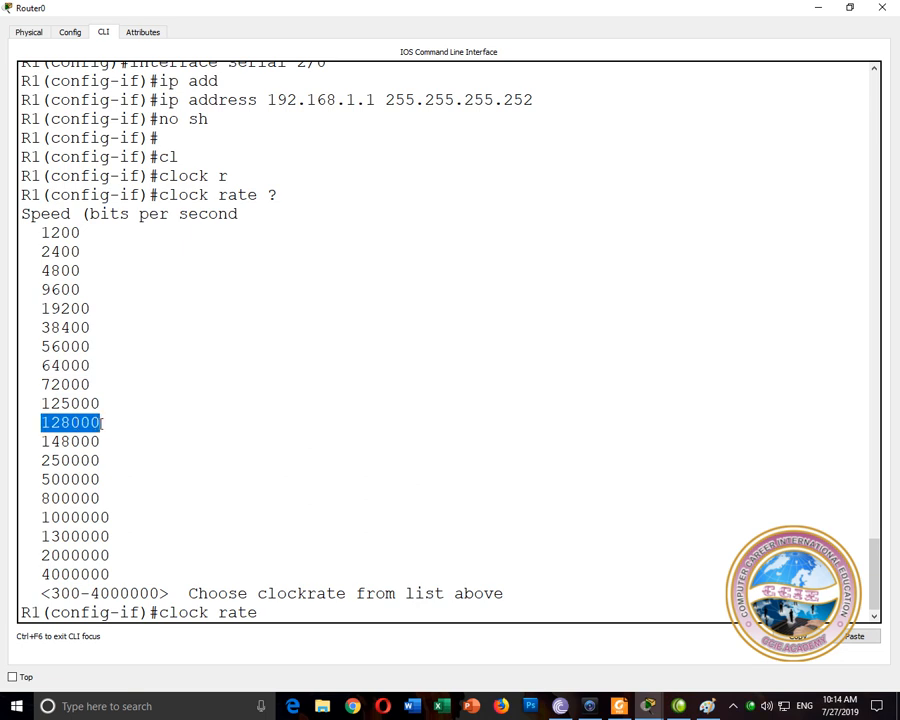
Set the clock rate to 128000 and the bandwidth to 128 on R1's serial 2/0 interface.
left_click(101, 423)
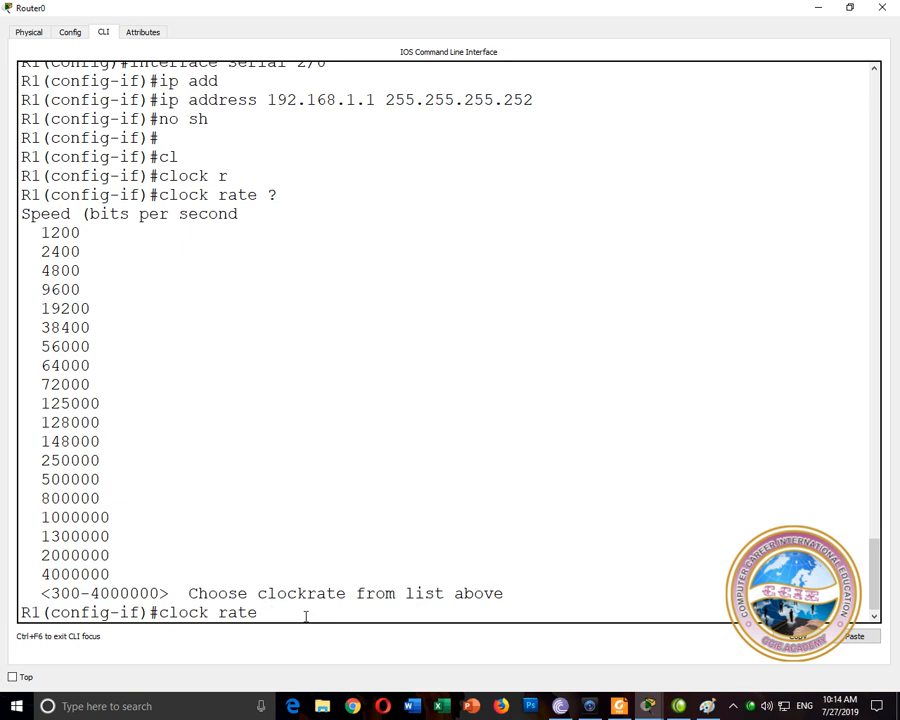
type("128000")
key("Return")
type("ban")
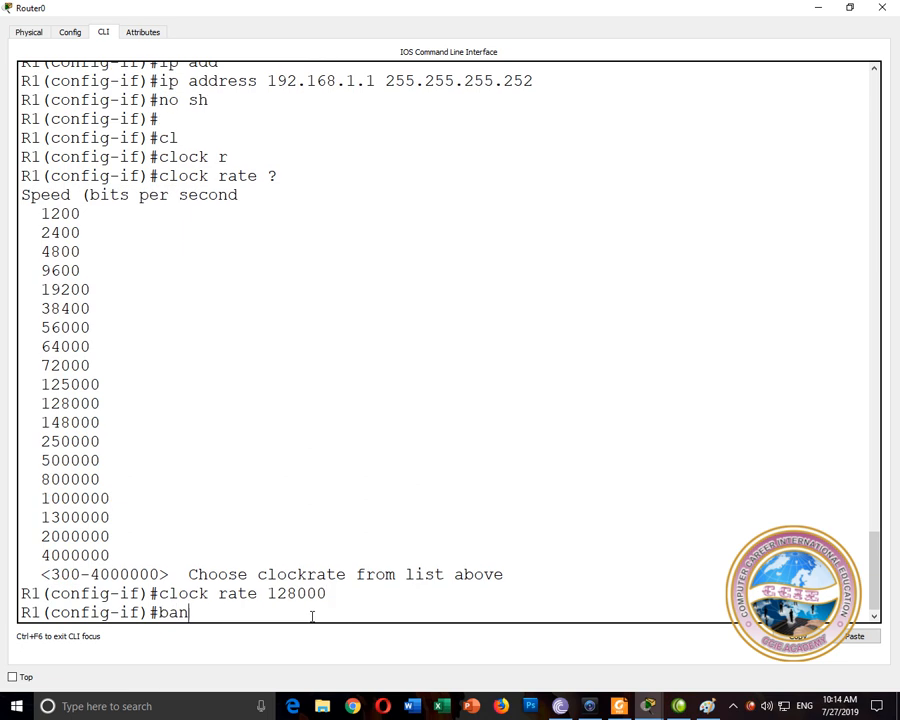
key("Tab")
type("128")
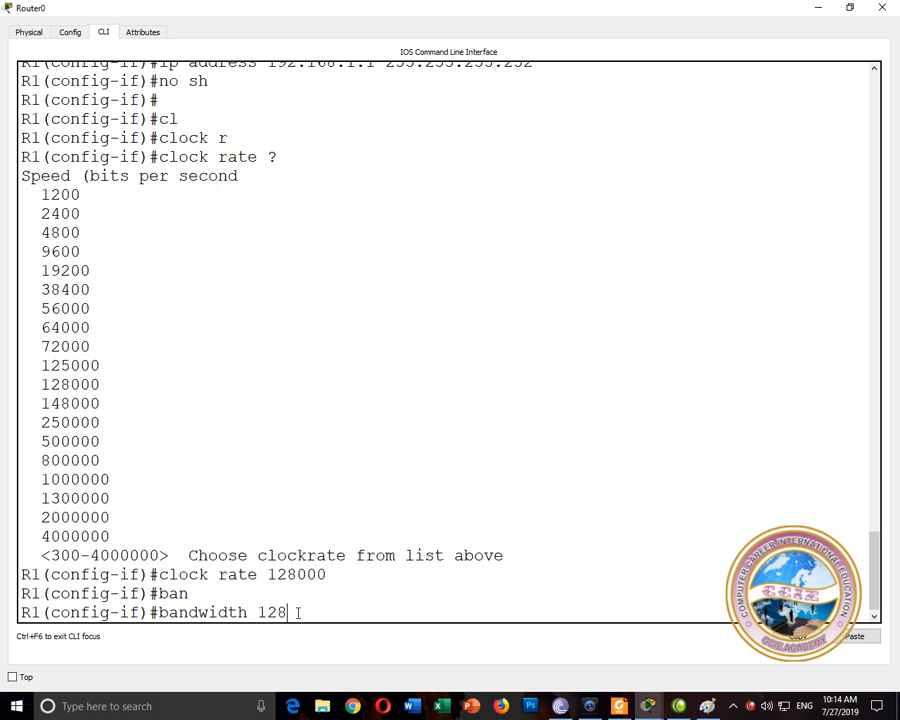
key("Return")
Enable R1's serial 2/0 with no sh, and exit interface configuration mode, closing the Router0 window.
type("no sh")
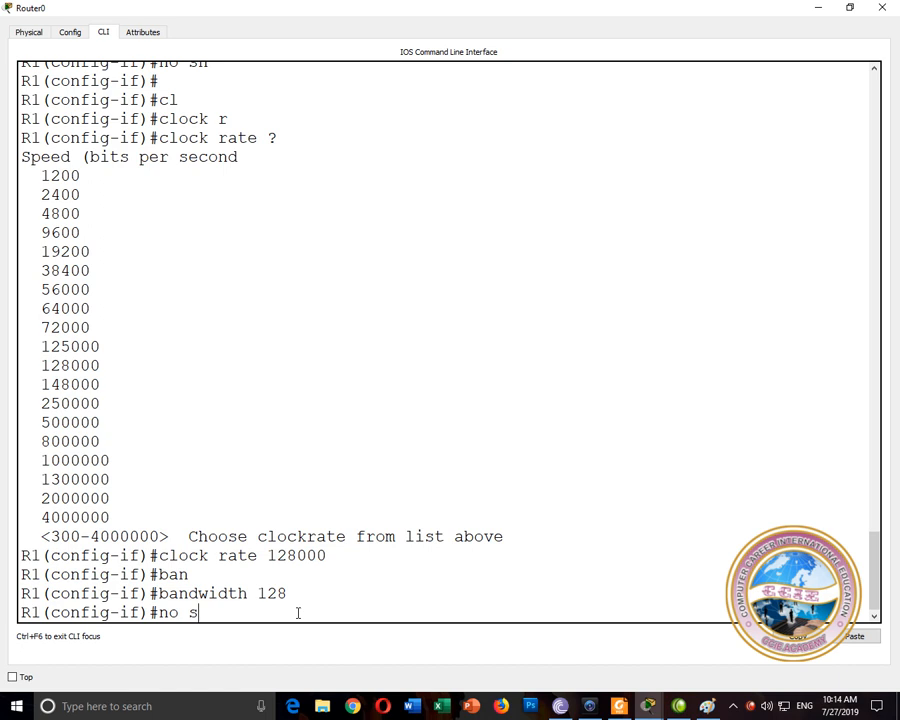
key("Return")
type("exit")
key("Return")
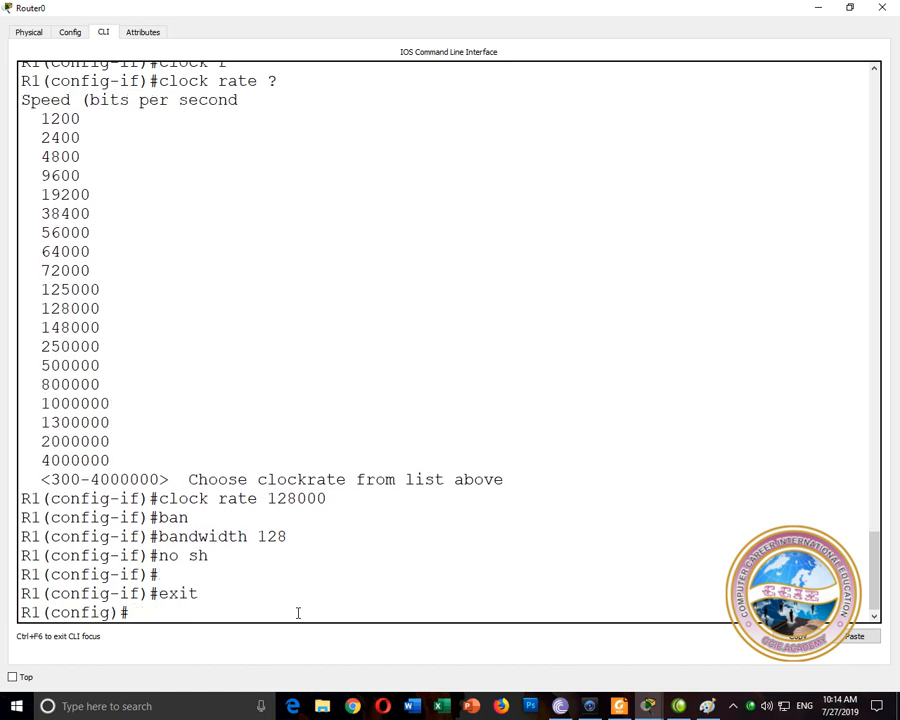
left_click(882, 7)
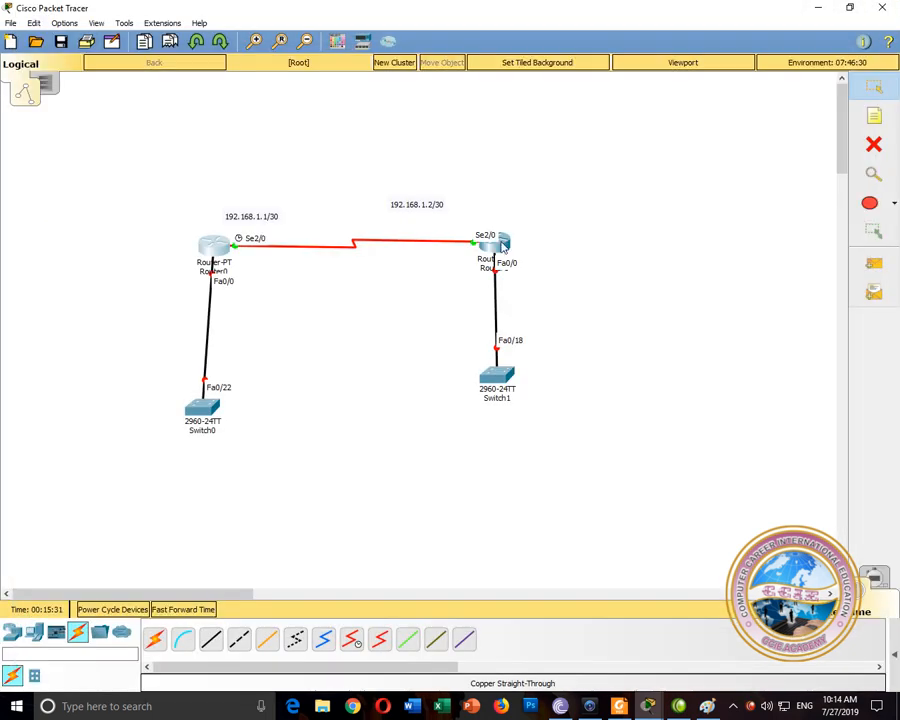
Open Router1's command line and enter global configuration mode on R2 with en and conf t.
left_click(494, 243)
key("Return")
type("en")
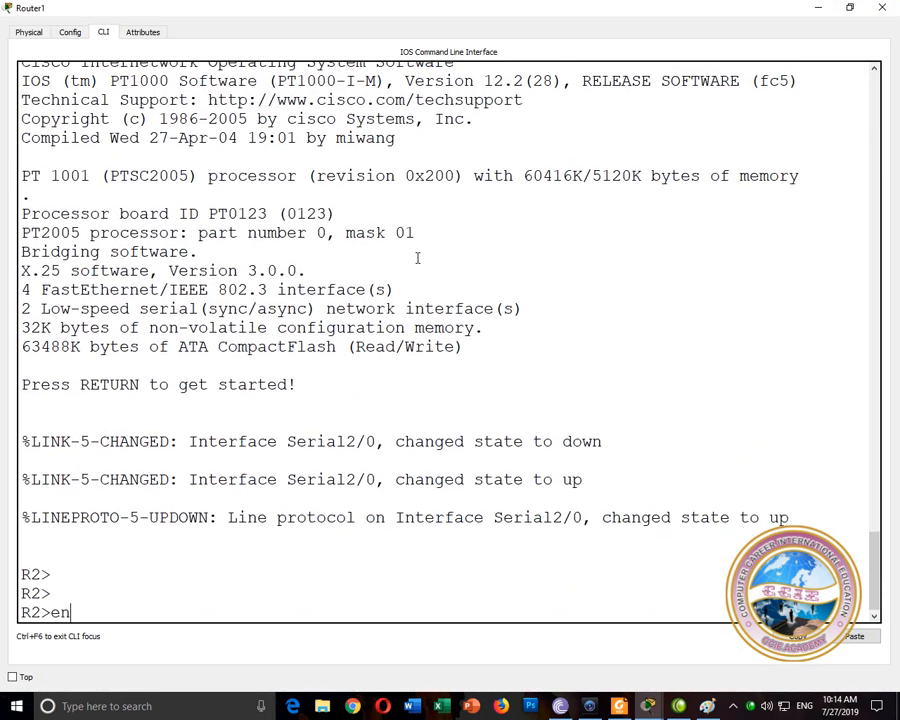
key("Return")
key("Return")
type("conf t")
key("Return")
Enter configuration mode for interface serial 2/0 on R2.
type("interface s")
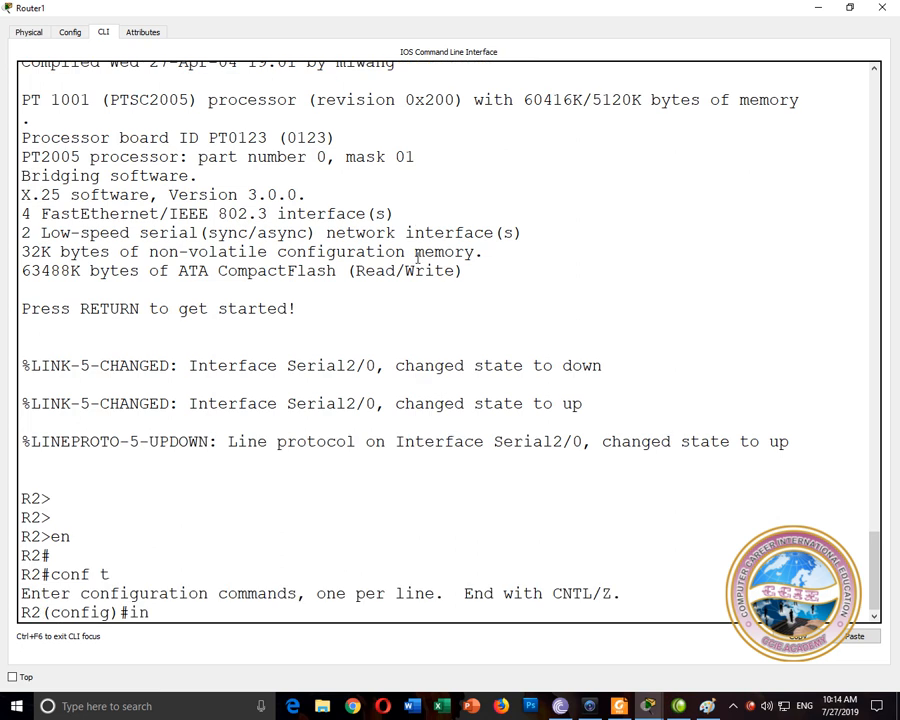
key("Tab")
type("se")
key("Tab")
type("2/0")
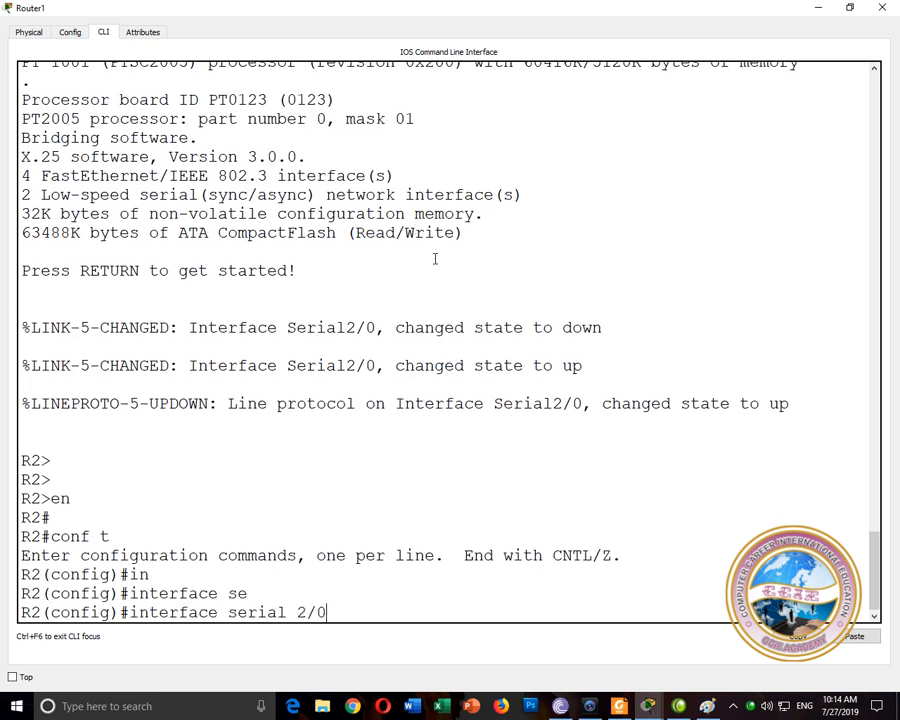
key("Return")
Assign IP address 192.168.1.2 with mask 255.255.255.252 to R2's serial 2/0 and enable the interface with no sh.
type("ip add")
key("Tab")
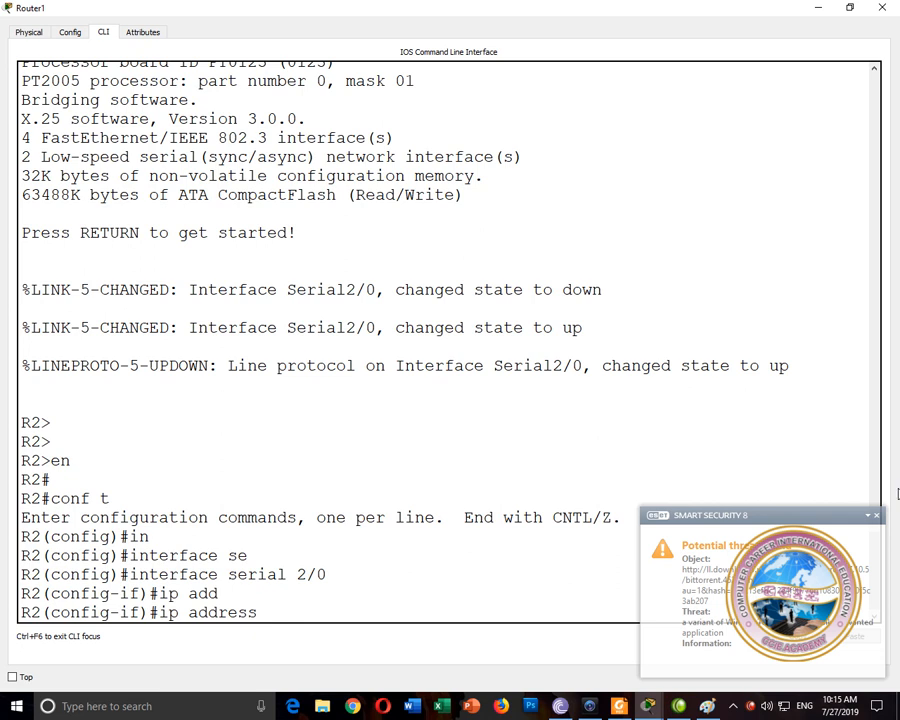
left_click(768, 556)
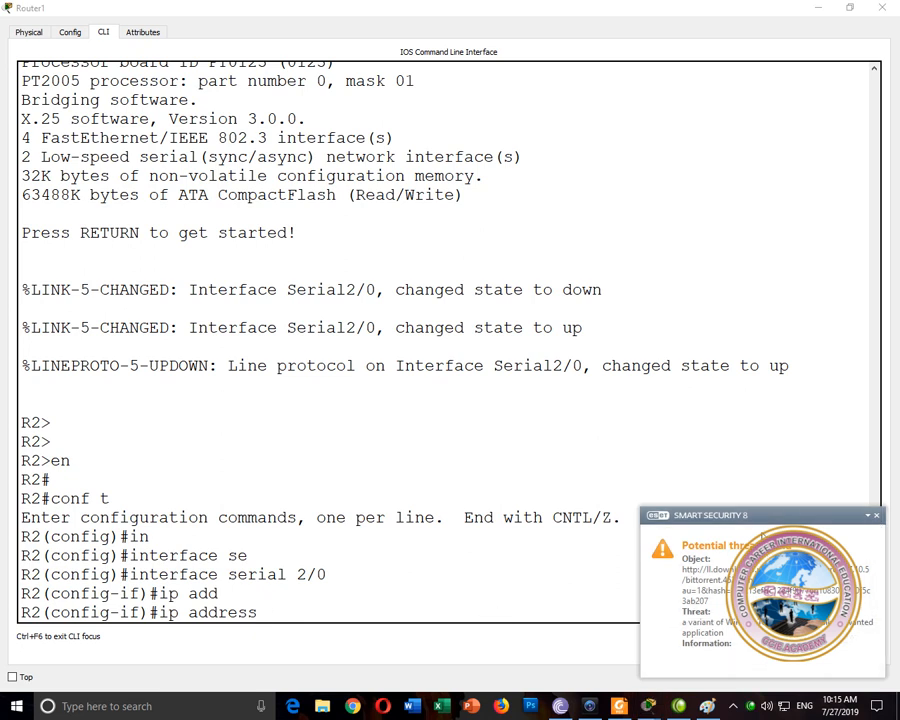
left_click(876, 515)
left_click(460, 602)
type("192.168.1.2 255.255.255.252")
key("Return")
type("no s")
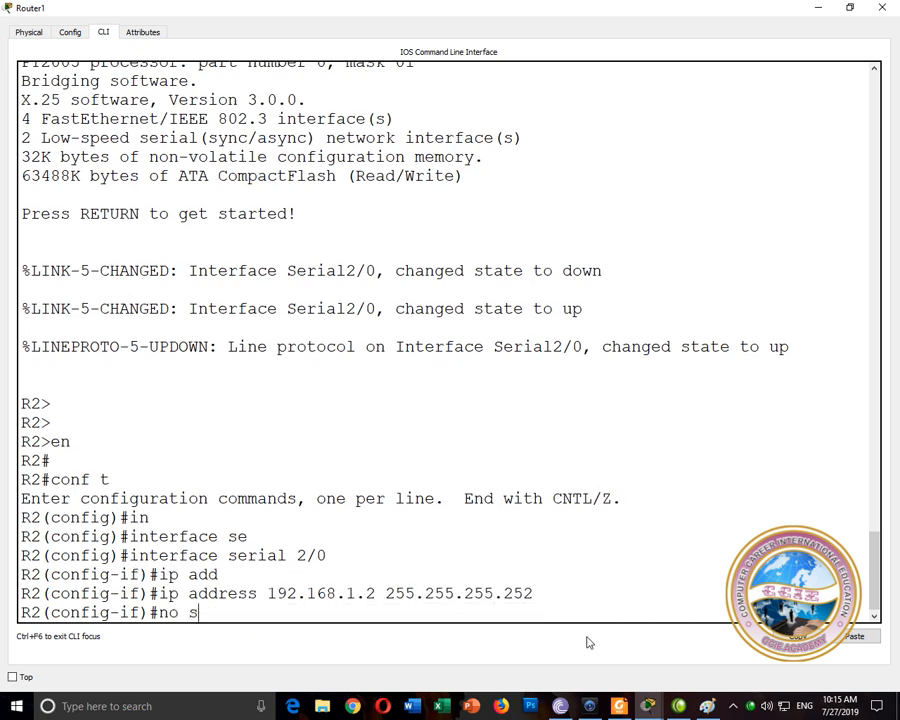
type("h")
key("Return")
key("Return")
Try to set a clock rate of 128000 on R2's serial 2/0 interface.
type("cl")
key("Tab")
type("ra")
key("Tab")
type("128000")
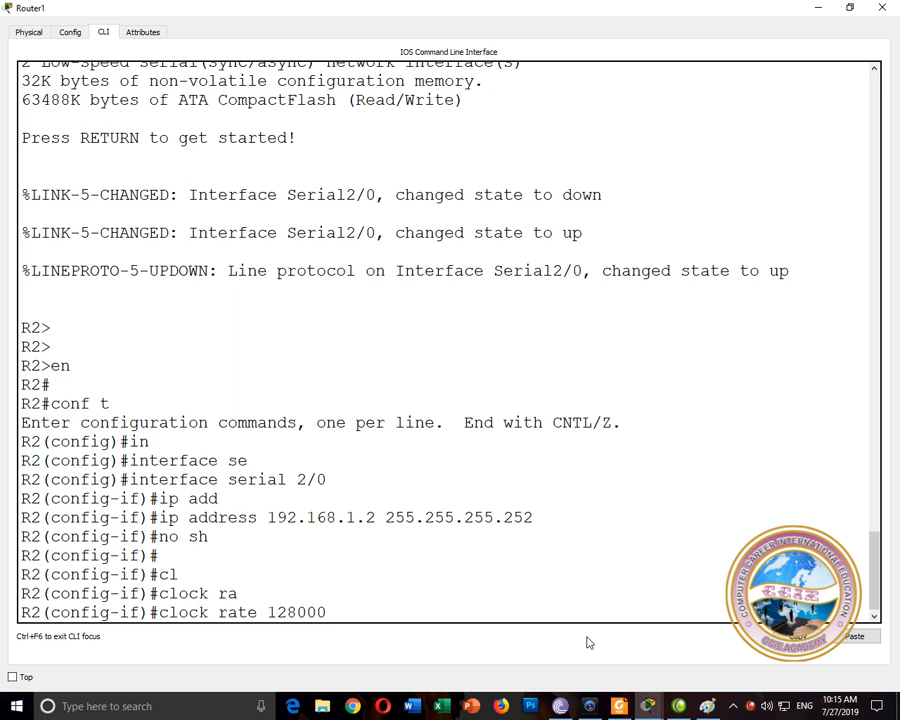
key("Return")
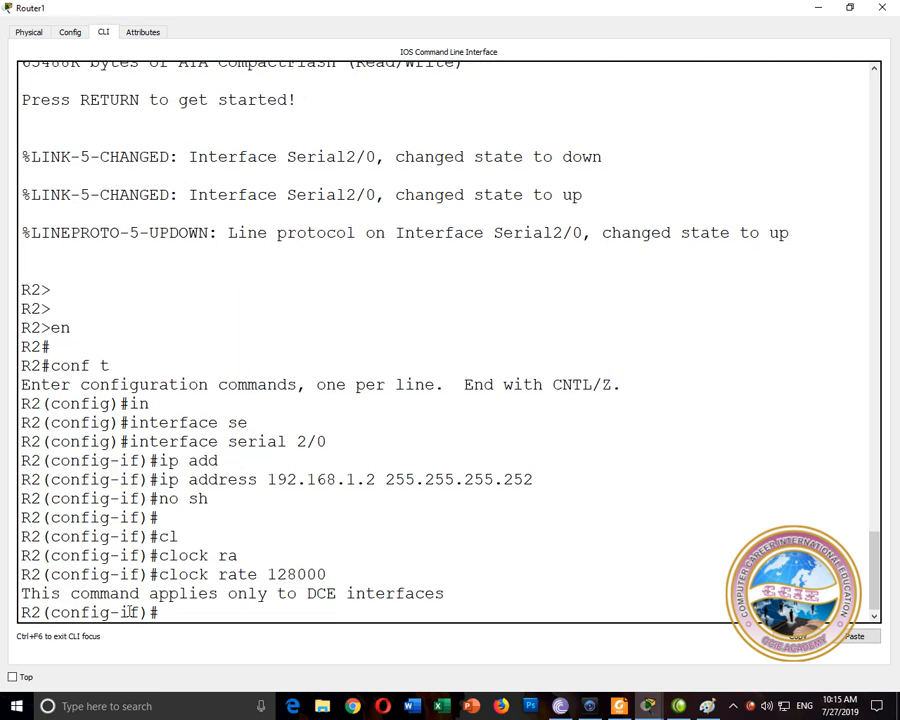
Highlight the router's reply to the clock rate command and the command line above it.
left_click_drag(21, 593, 447, 594)
left_click_drag(345, 574, 111, 574)
left_click(207, 604)
Set the bandwidth of R2's serial 2/0 interface to 128.
type("ban")
key("Tab")
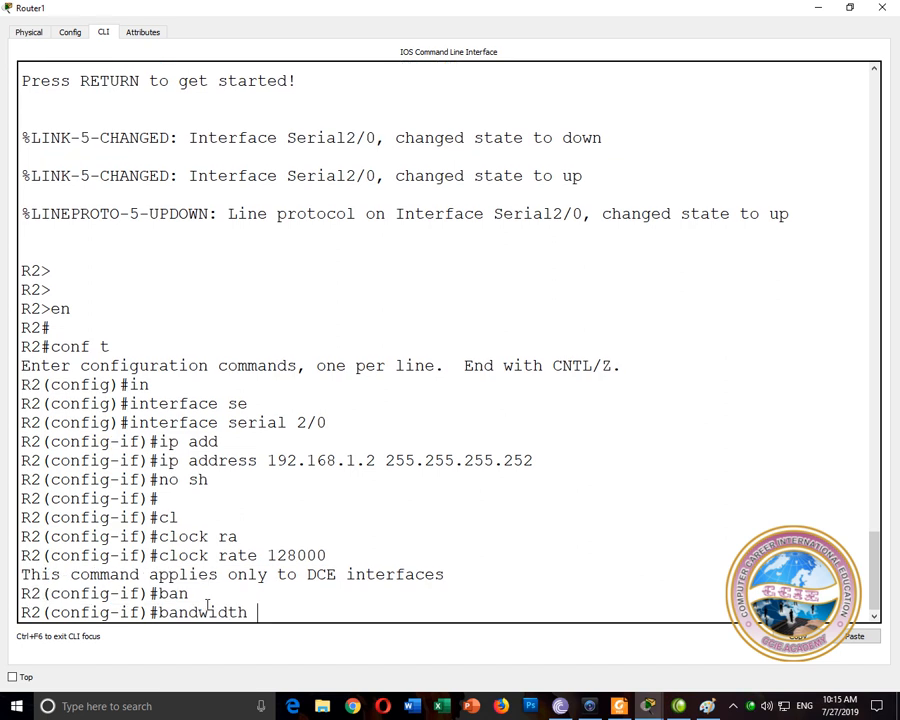
type("128")
key("Return")
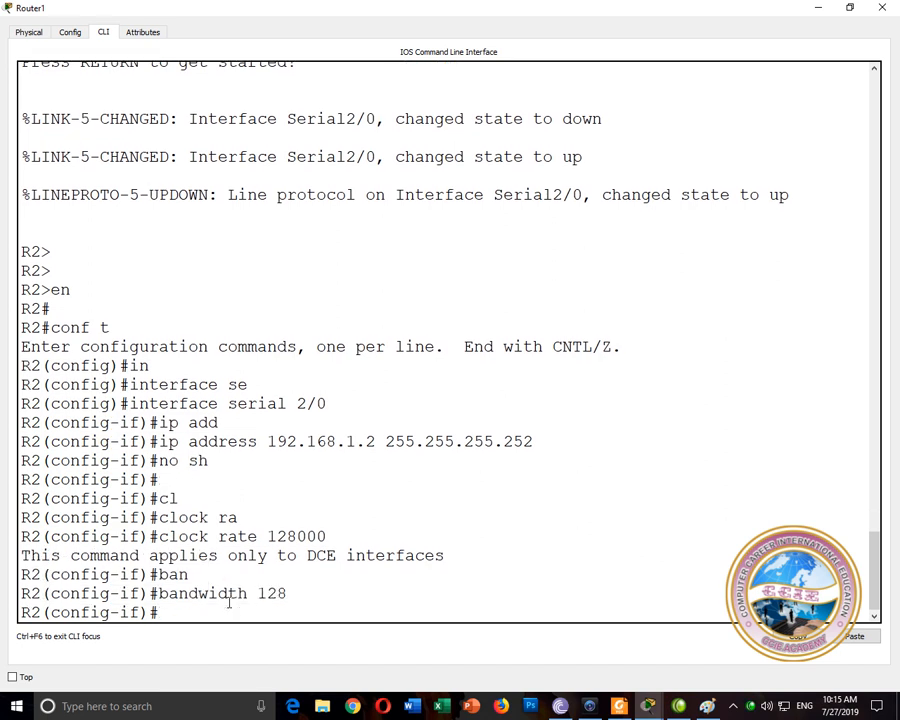
Issue no sh again on R2's serial 2/0 and return to privileged EXEC mode with end.
type("no sh")
key("Return")
key("Return")
type("end")
key("Return")
key("Return")
Run show controllers serial 2/0 on R2 and highlight the DTE label in the output.
type("sh")
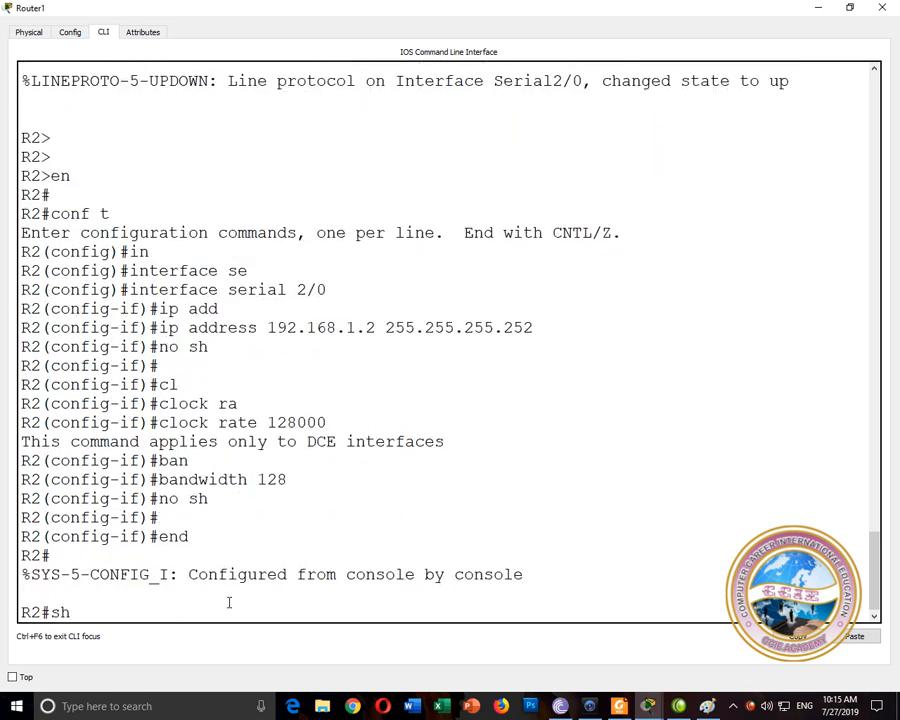
key("Tab")
type("con")
key("Tab")
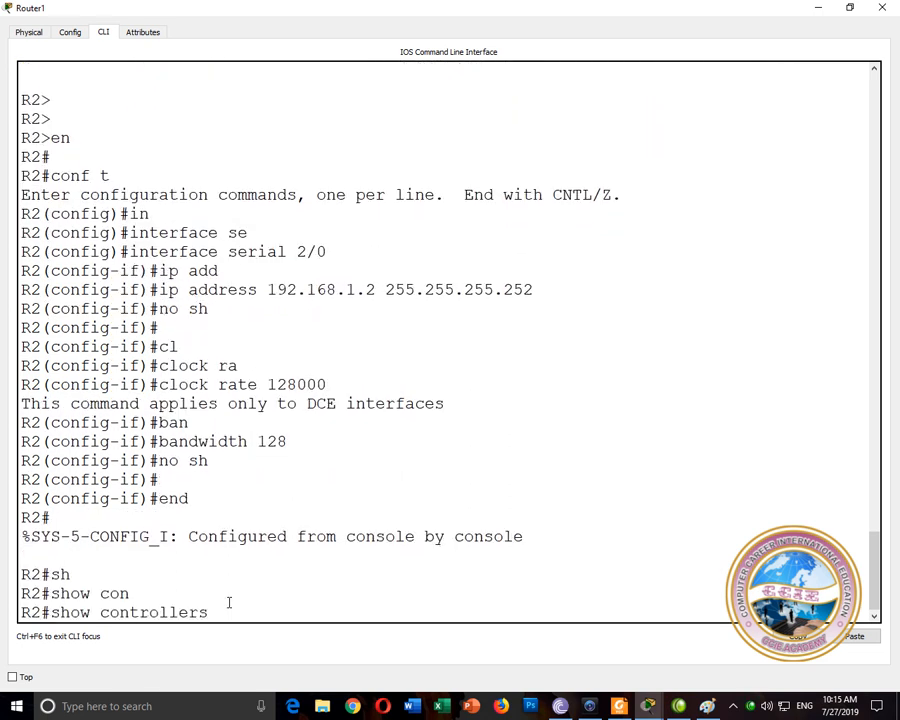
type("se")
key("Tab")
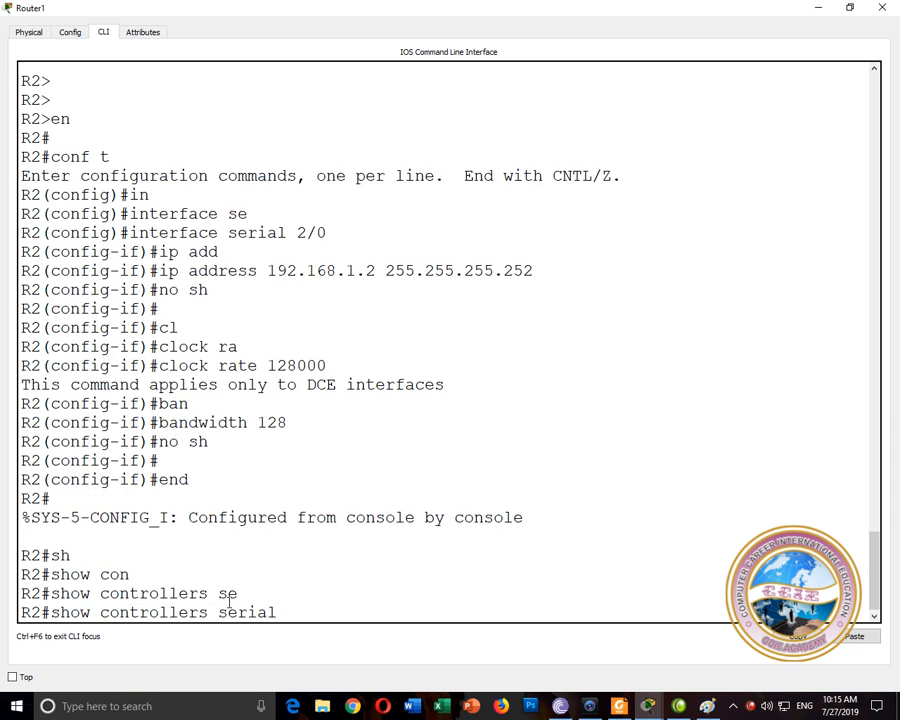
type("2/0")
key("Return")
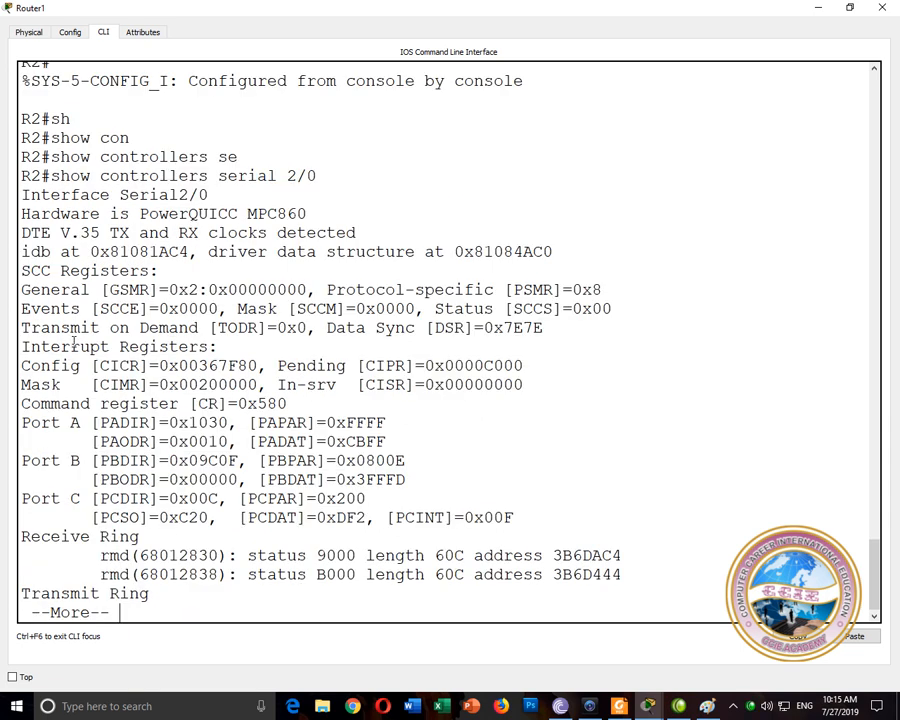
left_click_drag(60, 233, 3, 237)
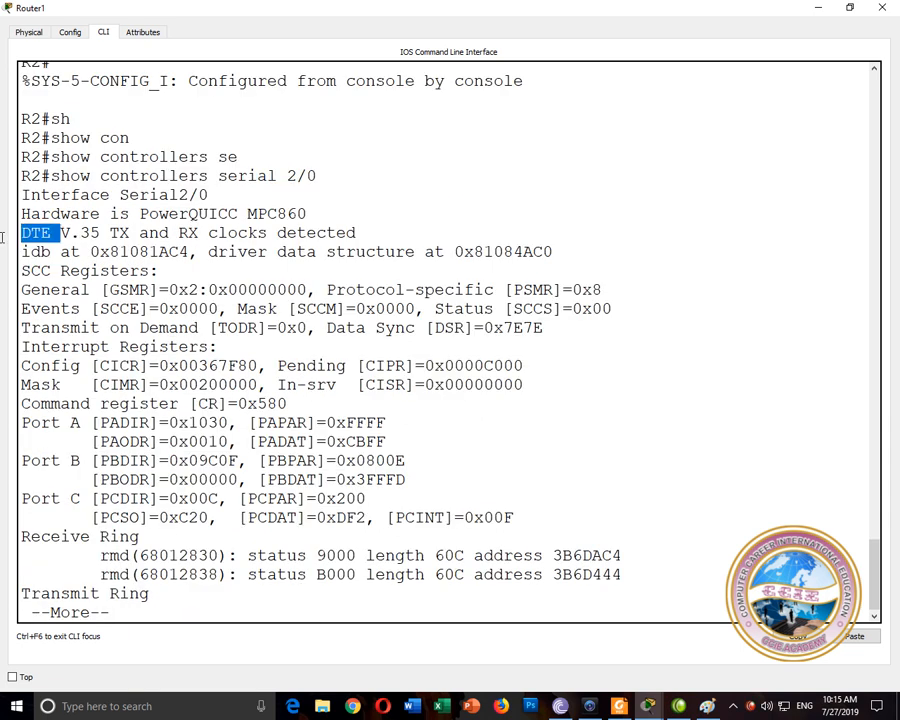
left_click(167, 272)
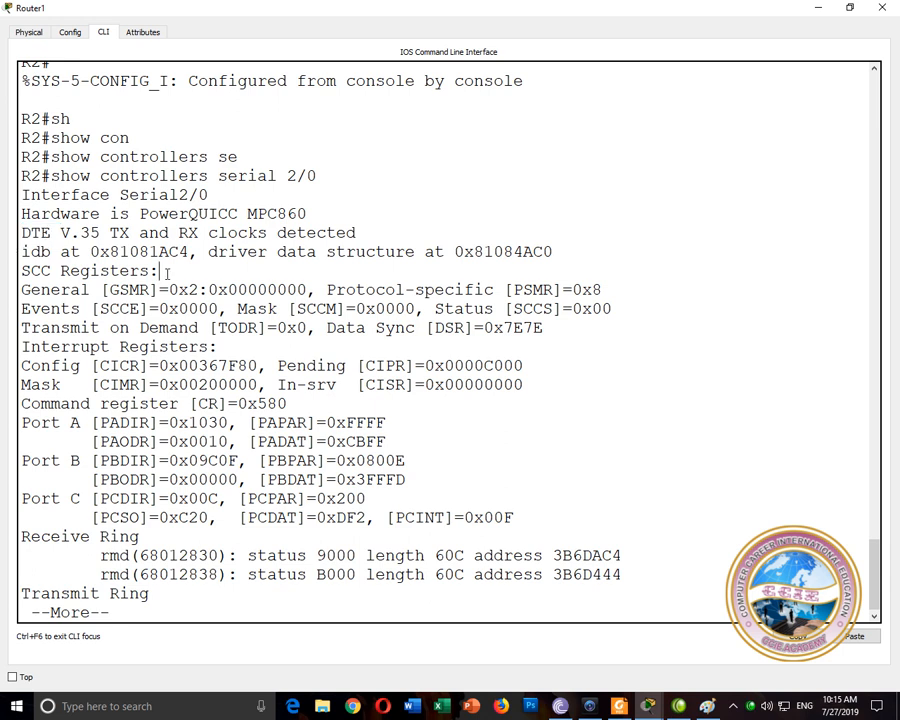